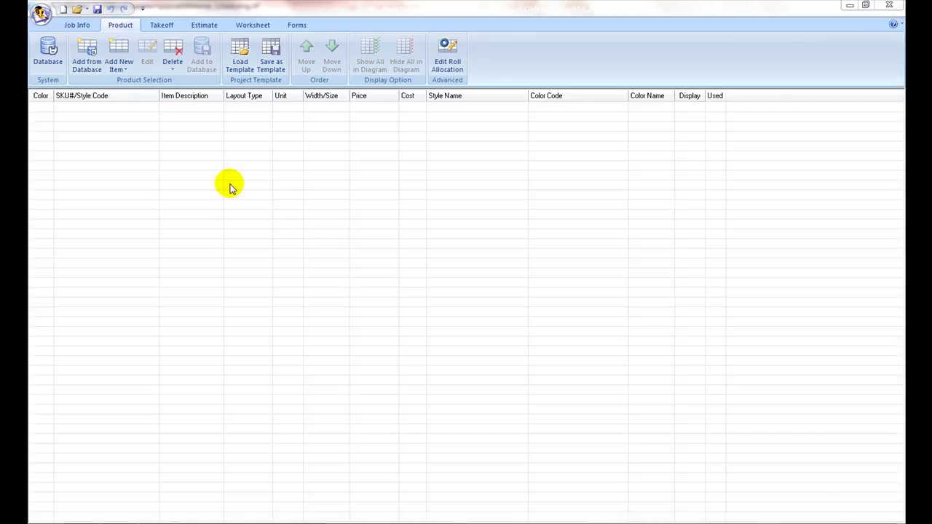
- Add the SHW-12 w/ PAD carpet from Carpet > Indoor/Regular W2W in the product database
click(89, 69)
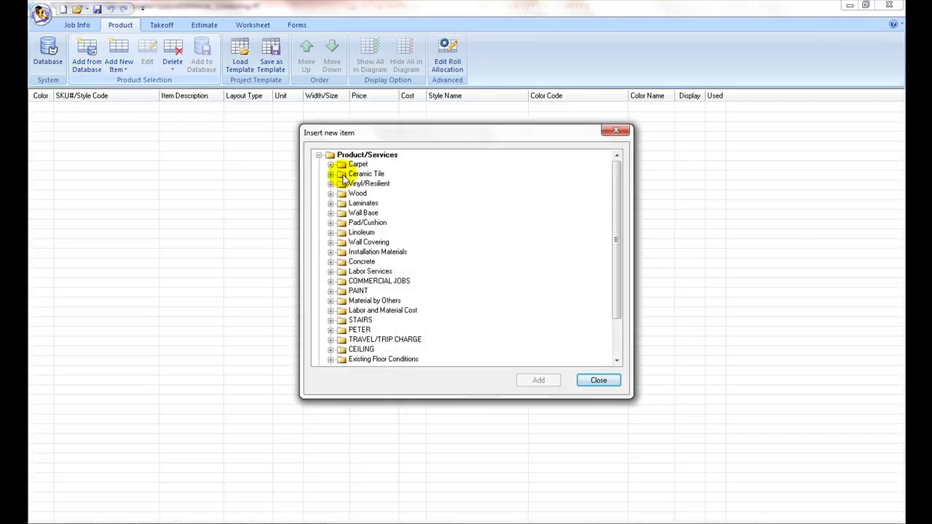
double_click(345, 166)
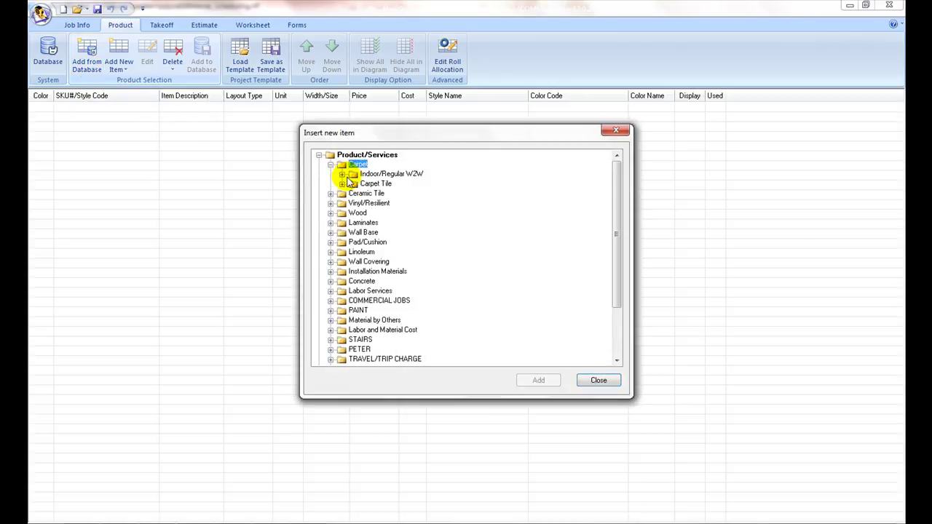
double_click(351, 175)
click(380, 203)
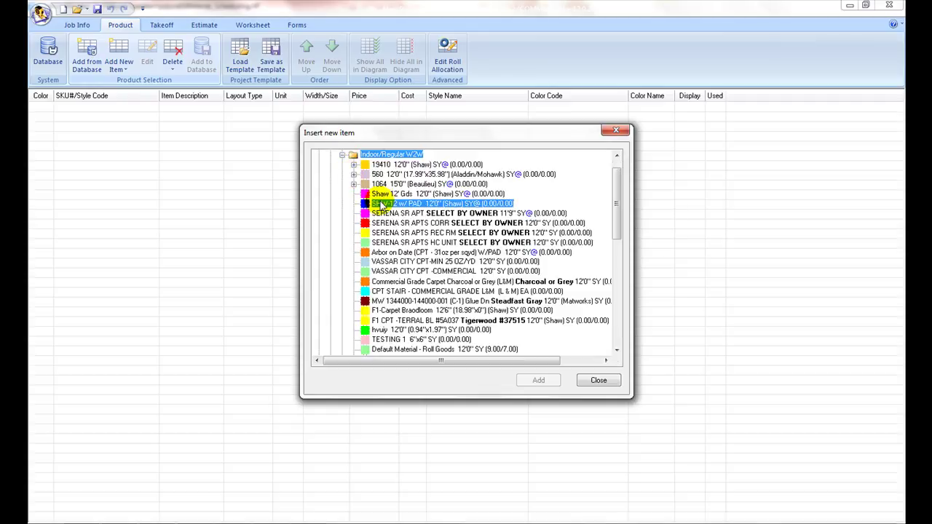
click(536, 380)
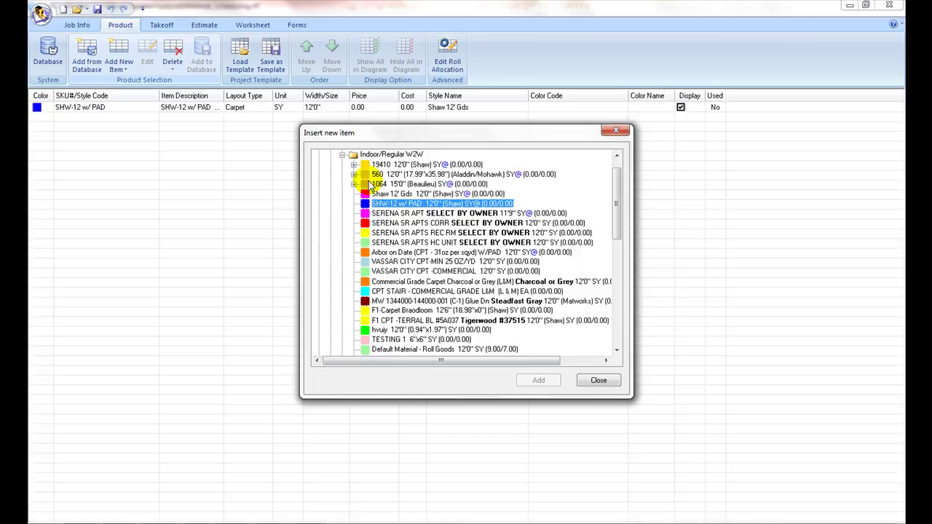
- Add the Dal Tile 6"x6" wall tile from Ceramic Tile > Wall Tile, then close the database
click(343, 155)
double_click(362, 174)
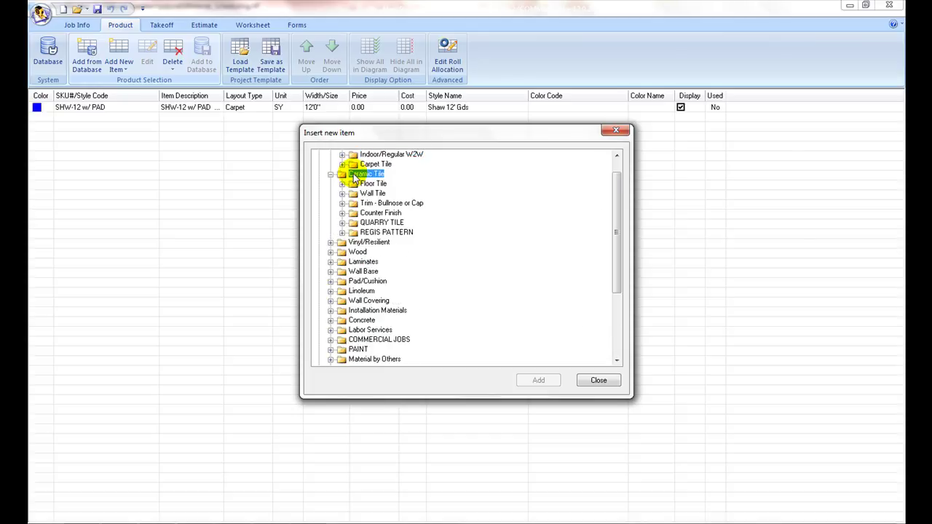
double_click(370, 193)
double_click(384, 213)
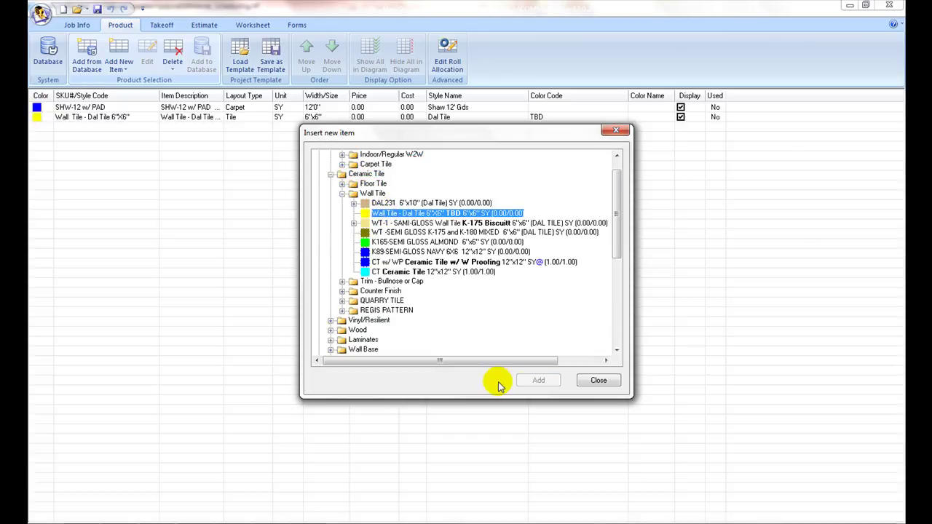
click(598, 381)
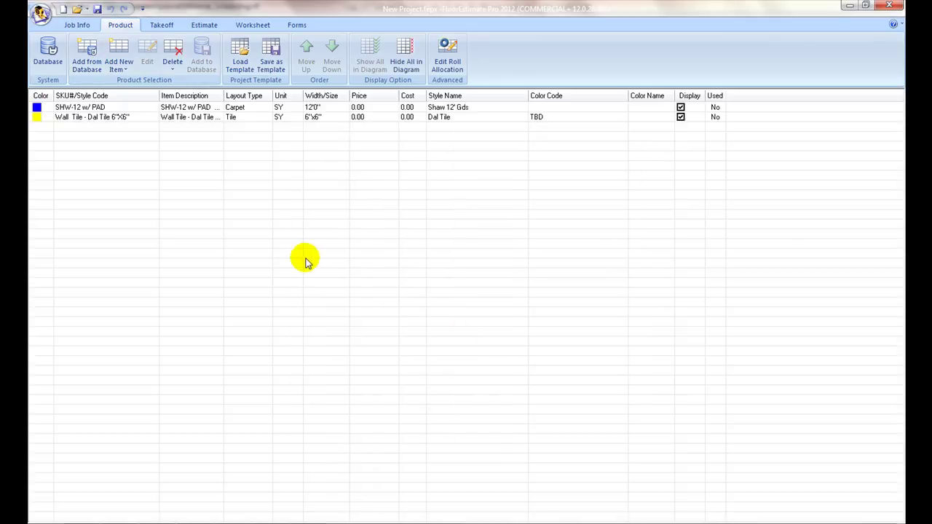
- Create eight generic items, ITEM-1 to ITEM-8, each 12'0" wide at 1.00 price and cost
click(118, 54)
click(118, 54)
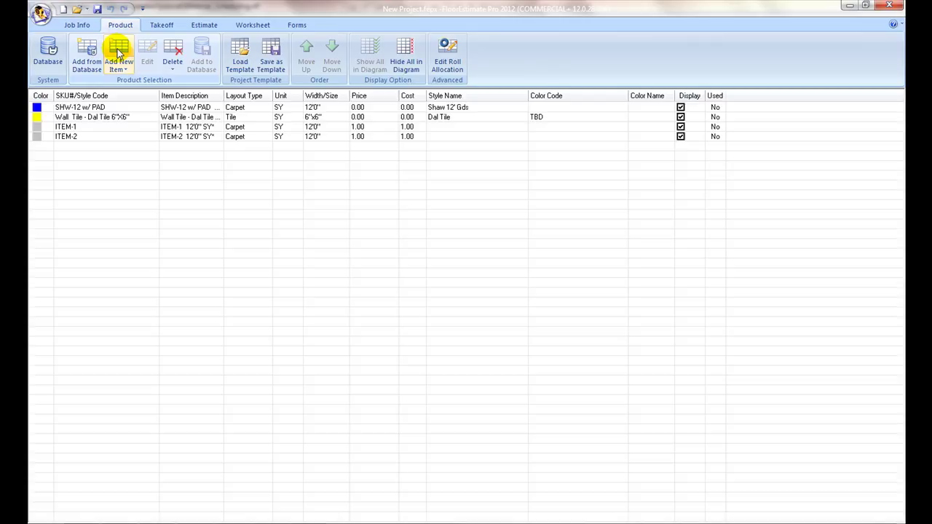
click(118, 52)
click(119, 52)
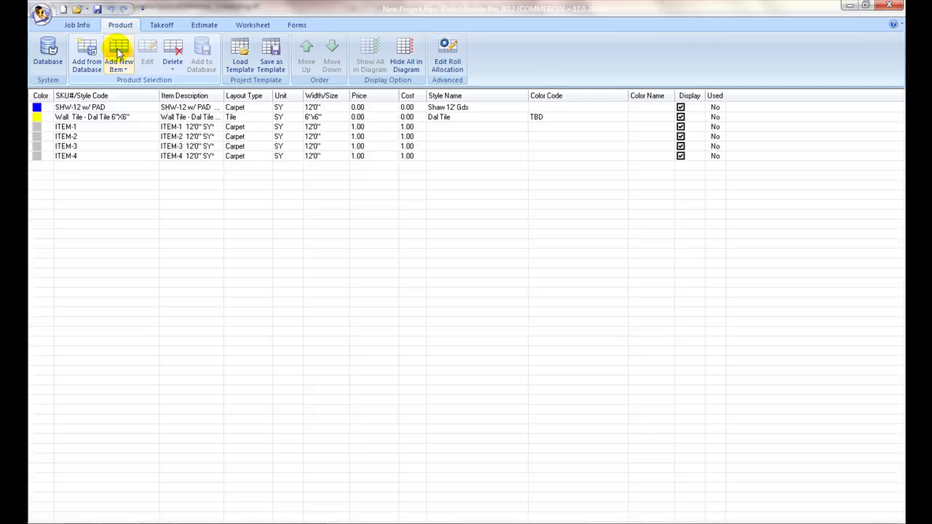
click(119, 53)
click(119, 52)
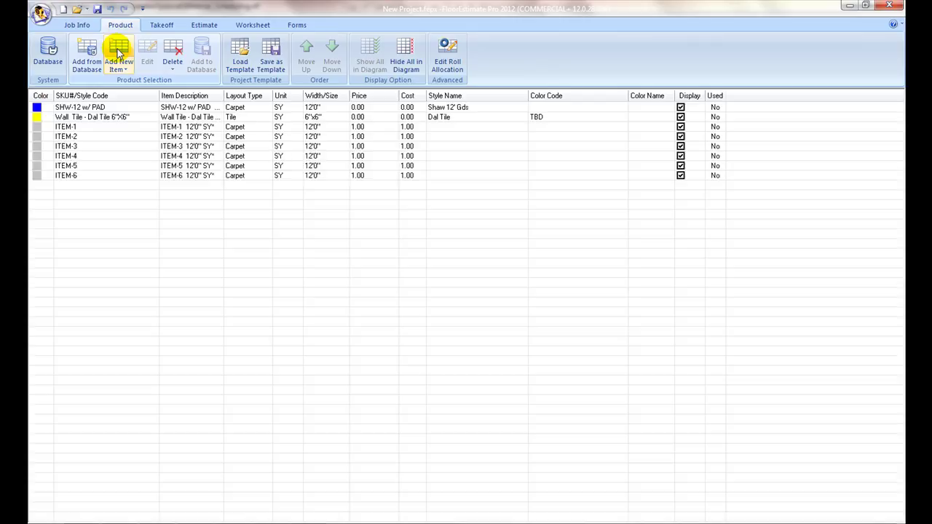
click(119, 52)
click(119, 52)
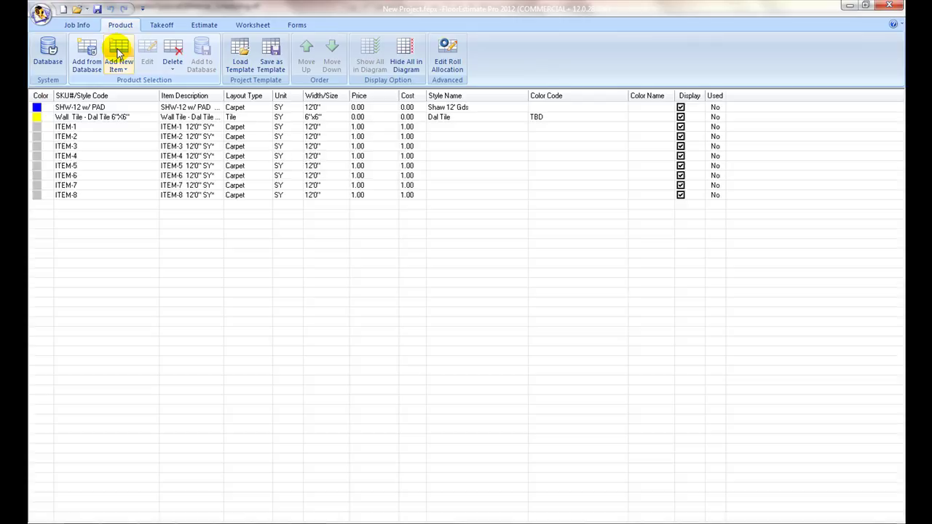
- Rename the first four placeholder codes to cpt-1, vs-1, vct-1 and ct-1
click(95, 129)
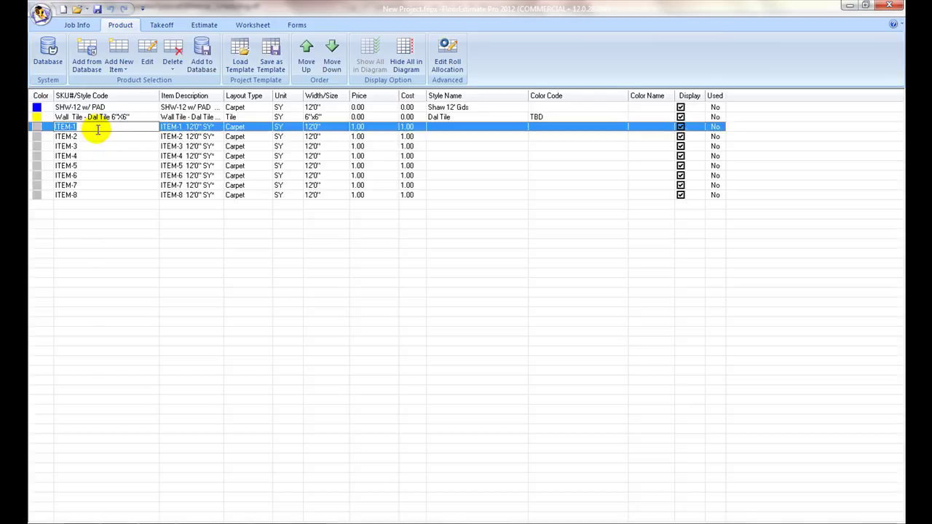
text(cpt-1)
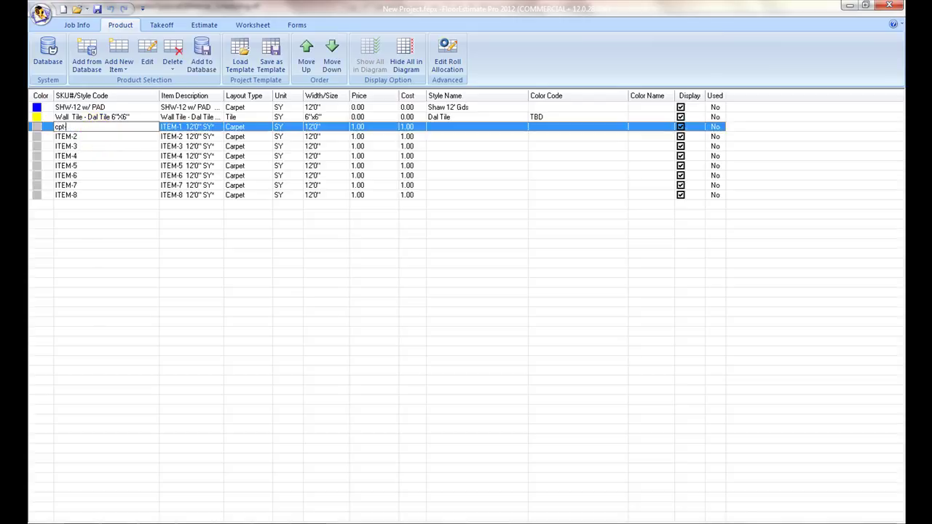
click(93, 135)
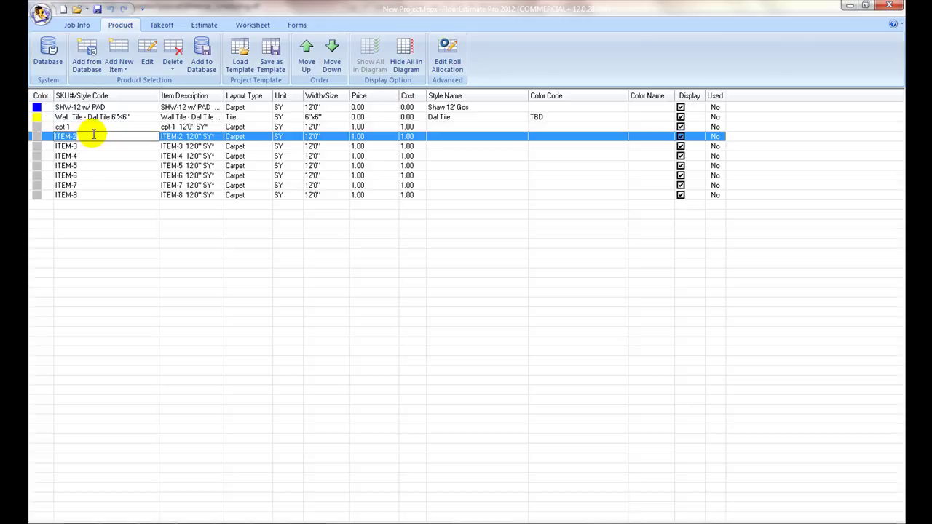
text(vs-1)
click(95, 146)
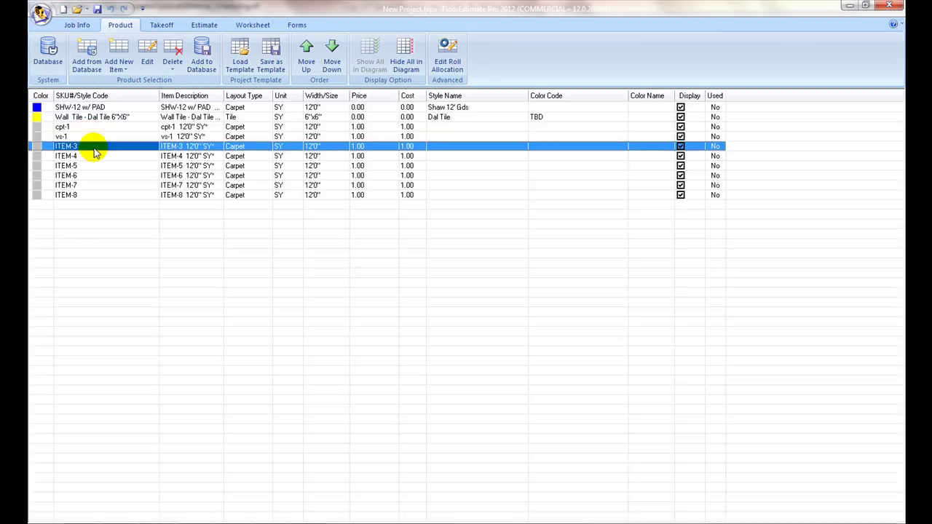
text(vct-1)
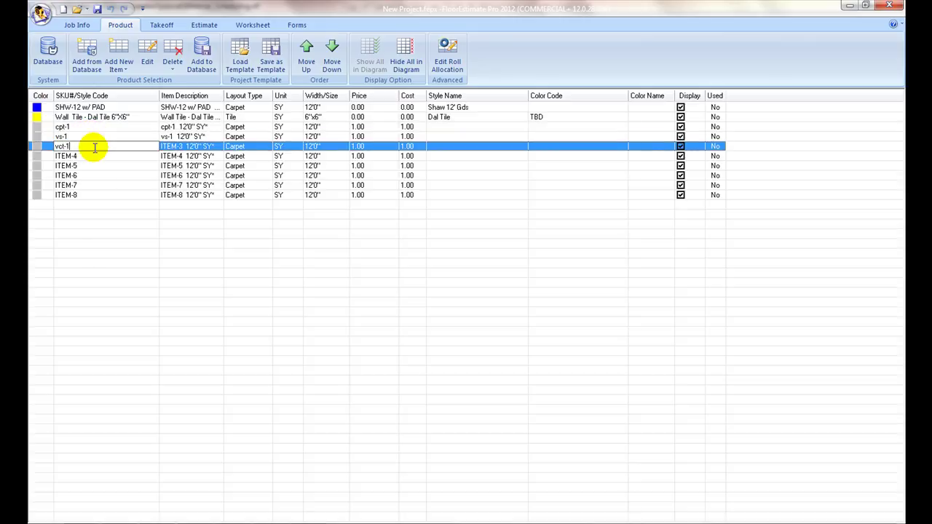
click(89, 156)
text(ct-1)
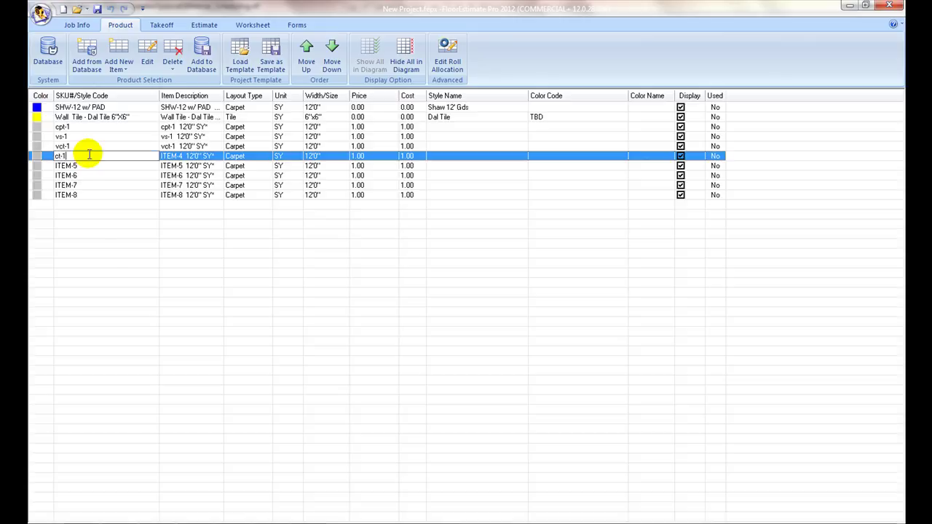
- Rename the remaining placeholder codes to wall base-1, transition-1, heat rod and labor
click(88, 165)
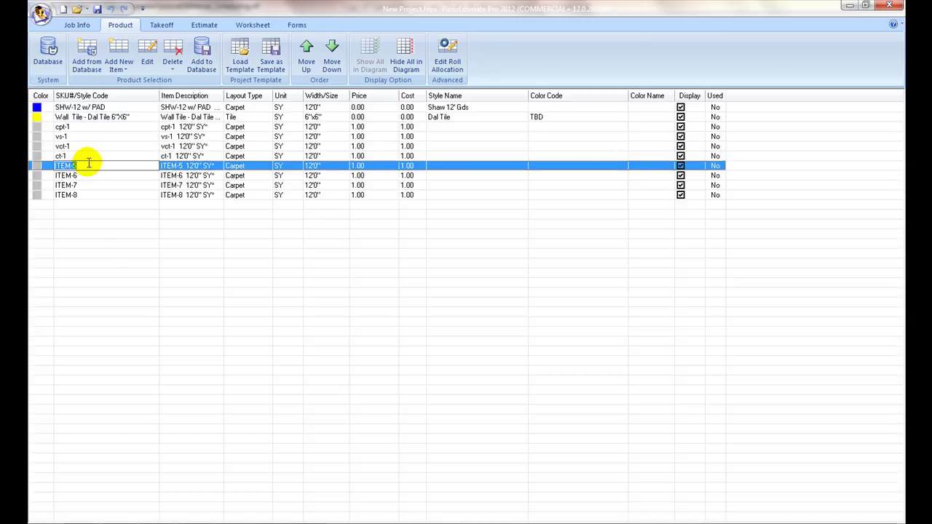
text(wall base-1)
click(85, 174)
text(t)
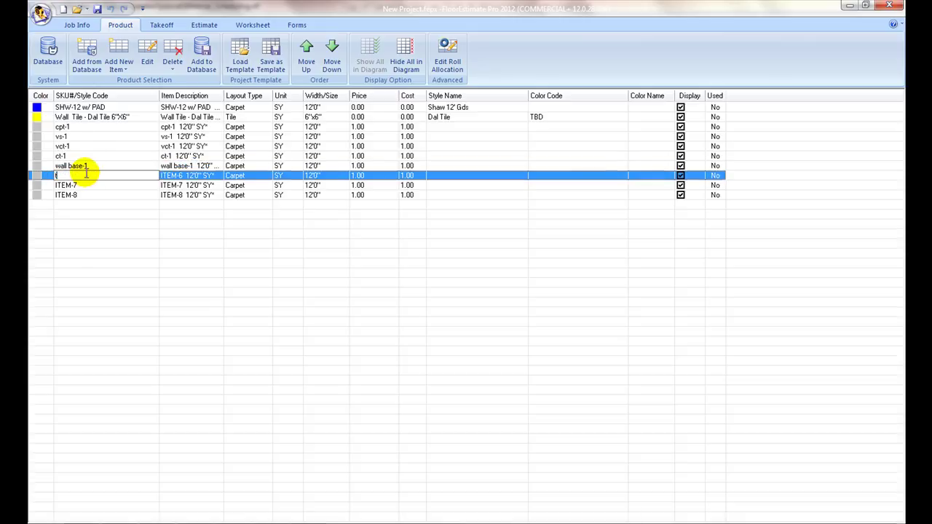
text(ransition-1)
click(86, 185)
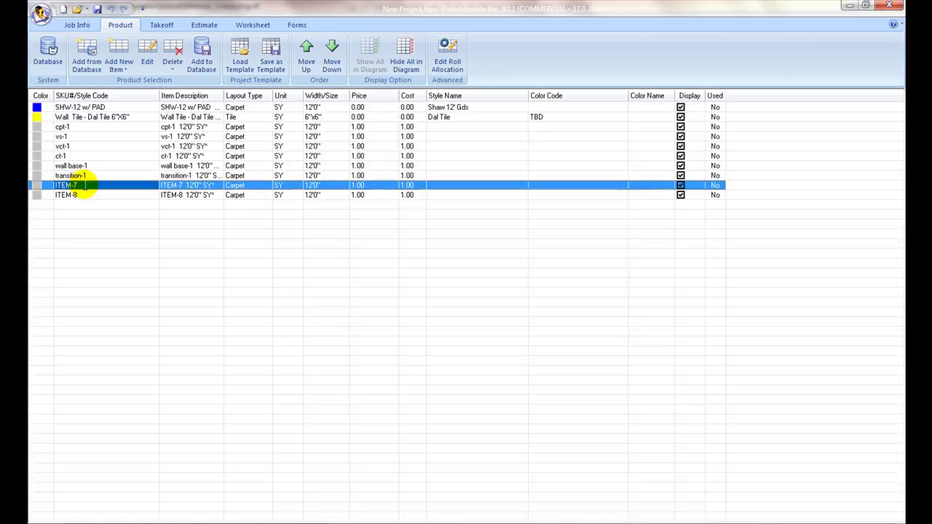
text(heat rod)
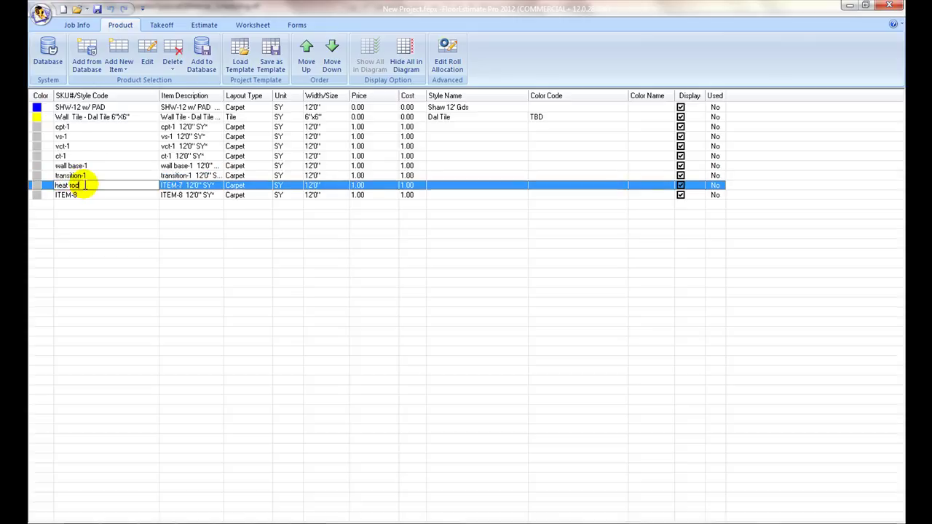
click(91, 194)
key(BackSpace)
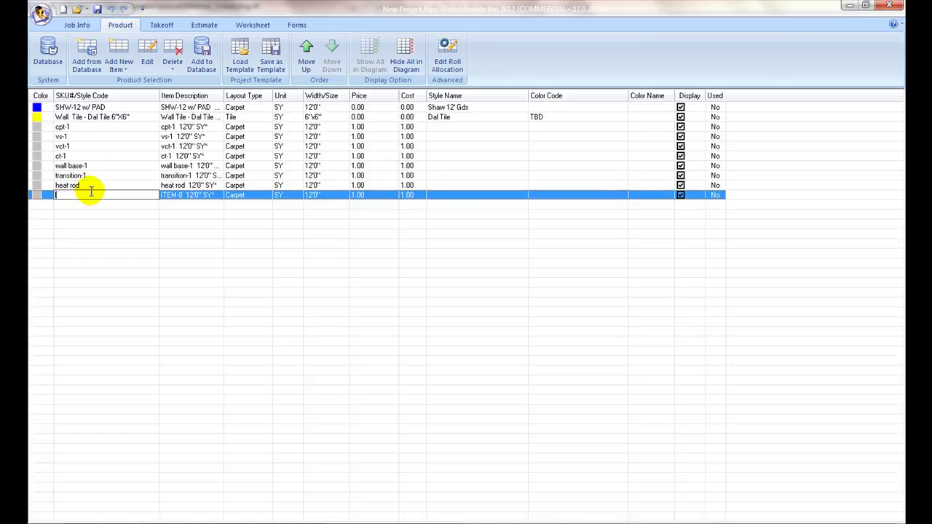
text(labor)
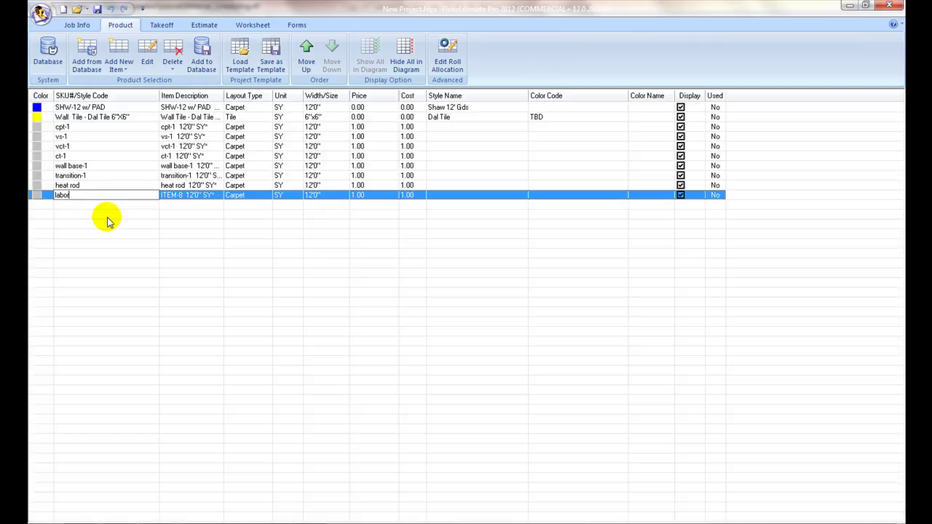
click(293, 228)
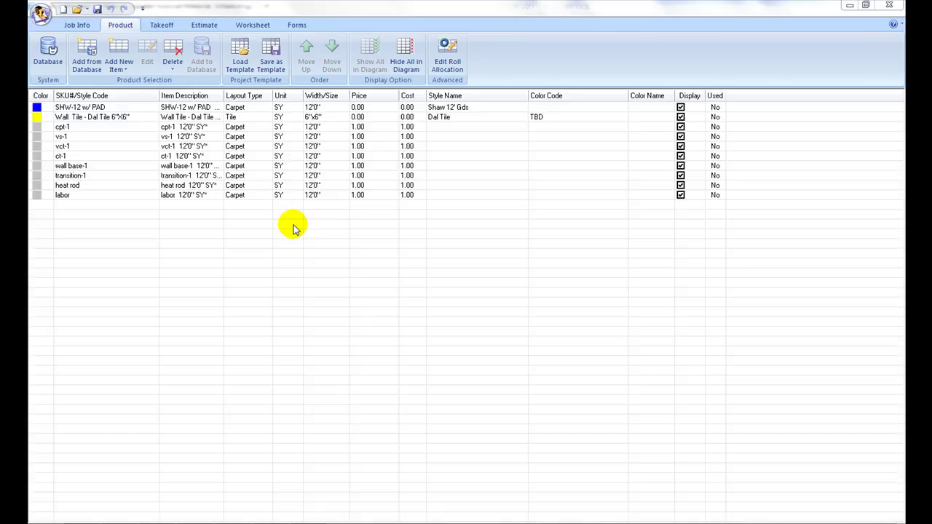
- Set vs-1's layout type to Vinyl
click(91, 122)
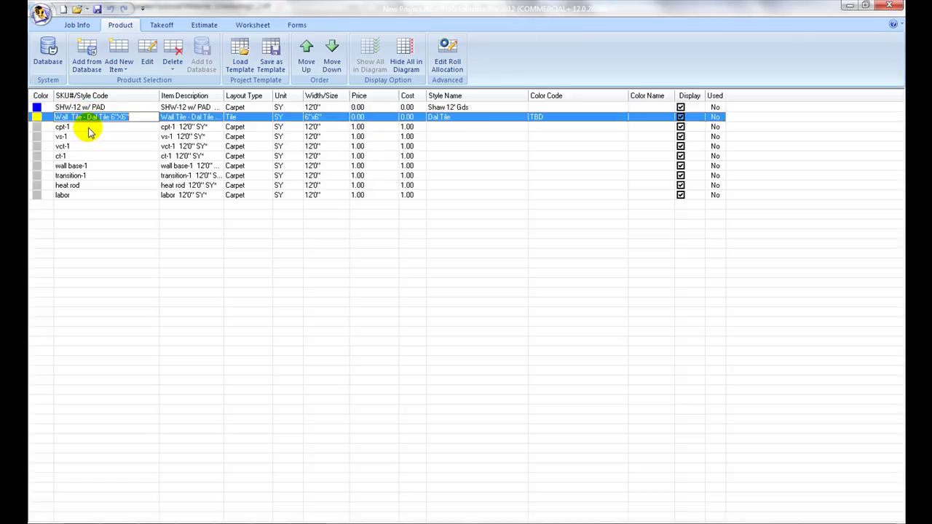
click(89, 128)
click(88, 136)
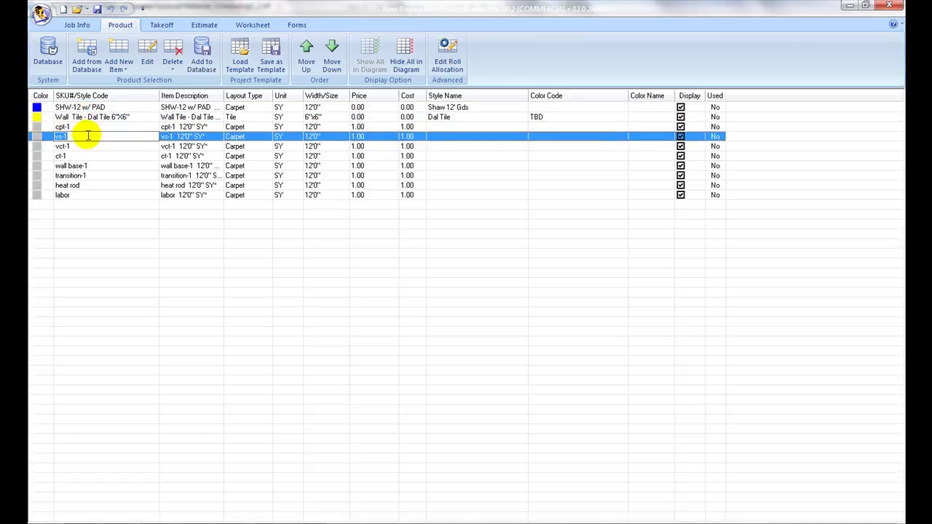
click(92, 146)
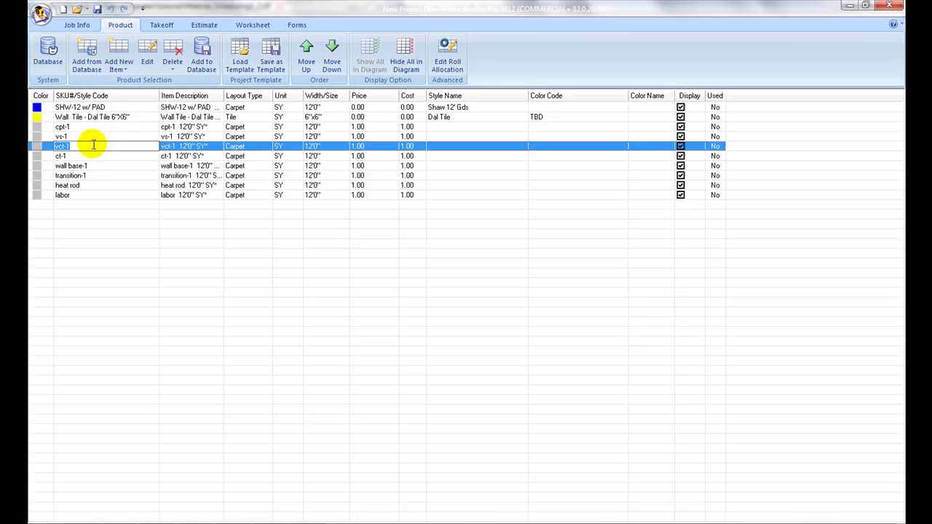
click(94, 155)
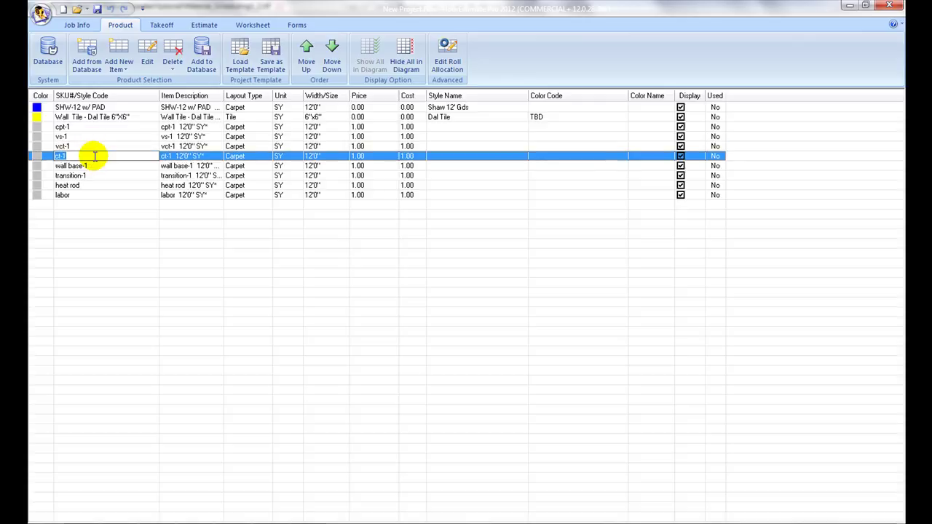
click(252, 110)
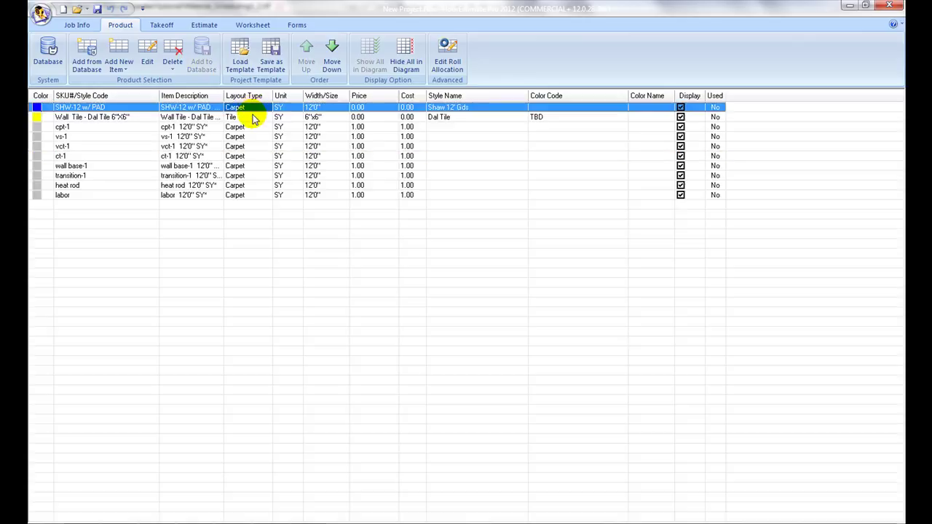
click(253, 117)
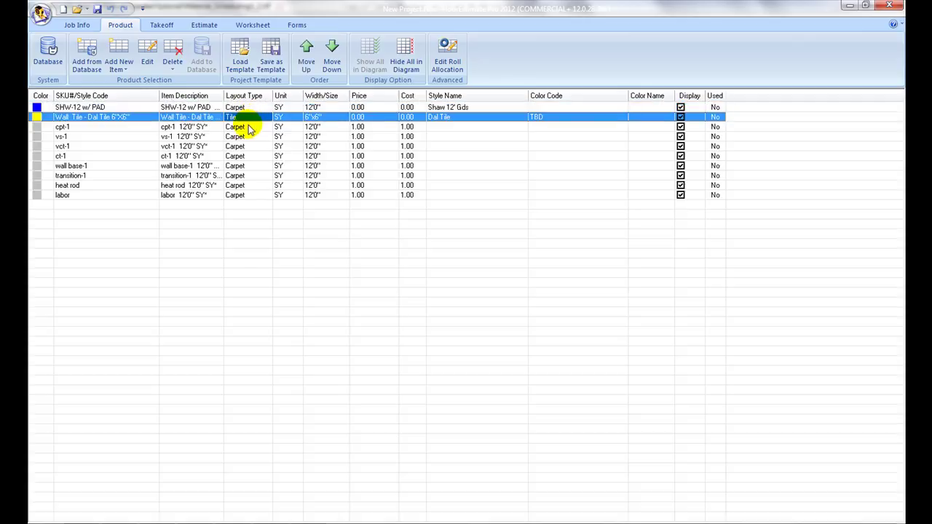
click(248, 128)
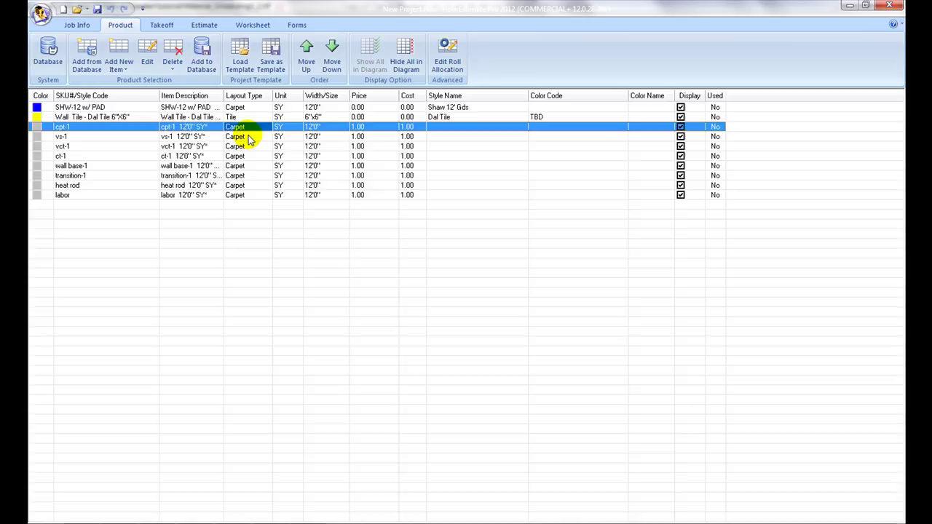
click(247, 138)
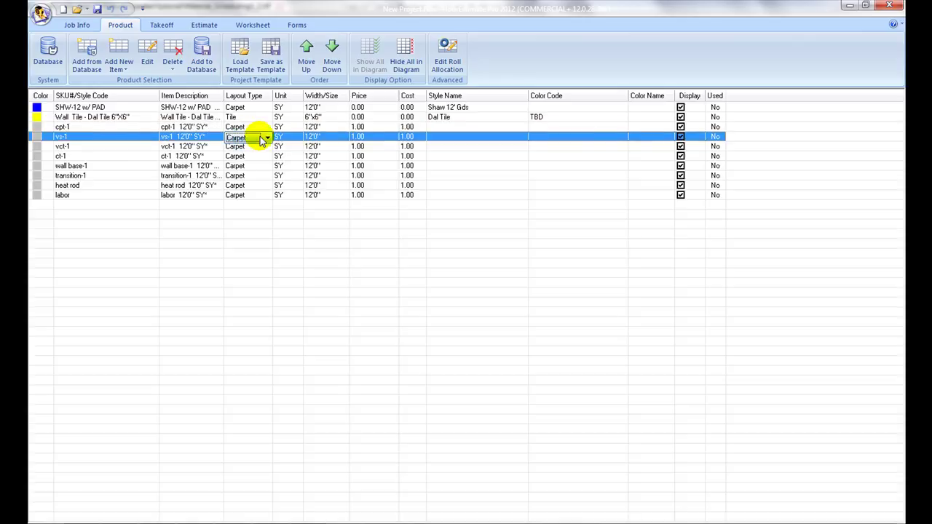
click(268, 138)
click(233, 156)
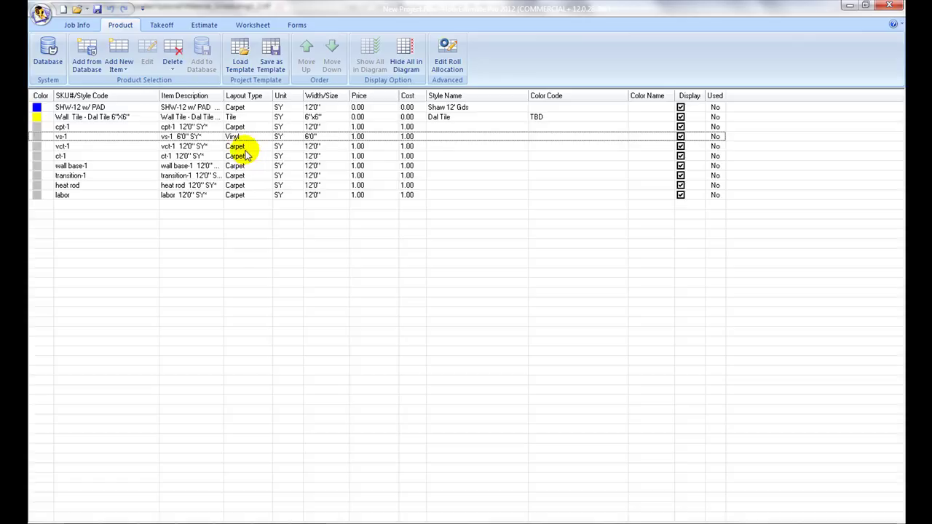
- Set the layout type of vct-1 and ct-1 to Tile
click(246, 148)
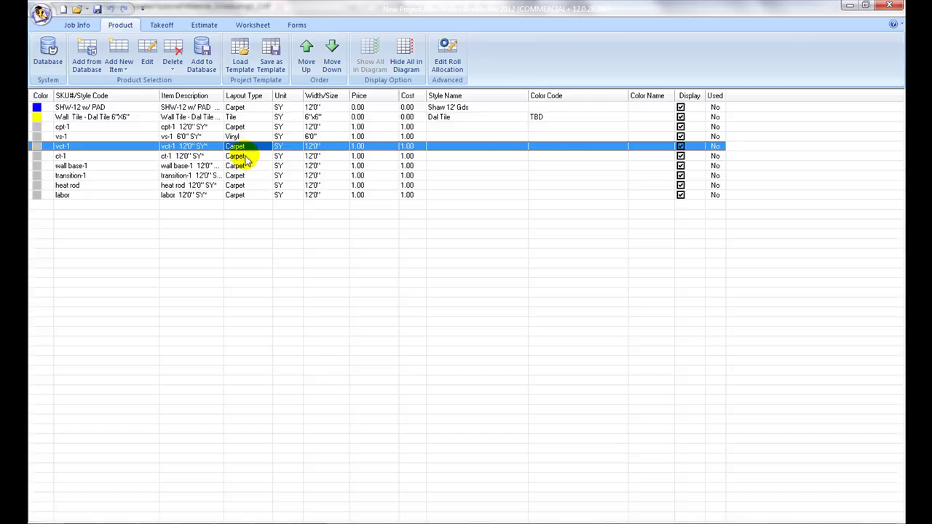
click(251, 150)
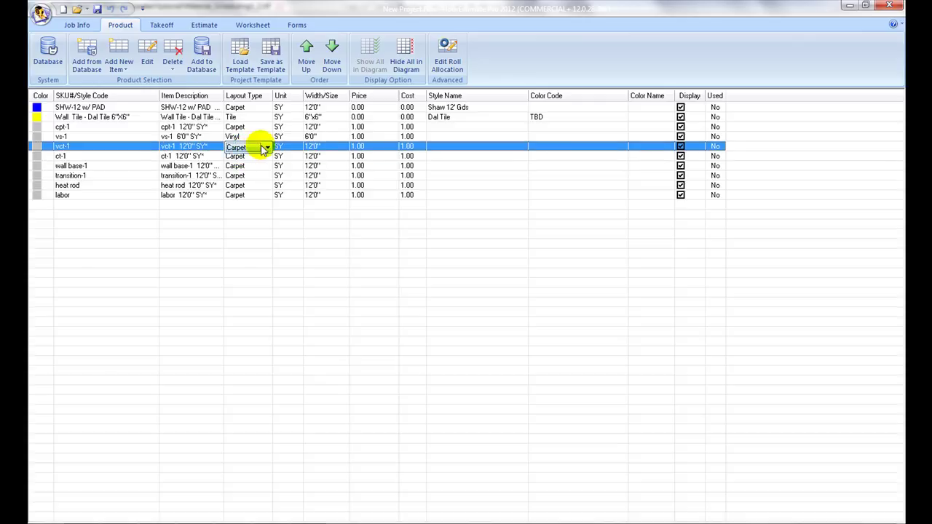
click(267, 148)
click(248, 176)
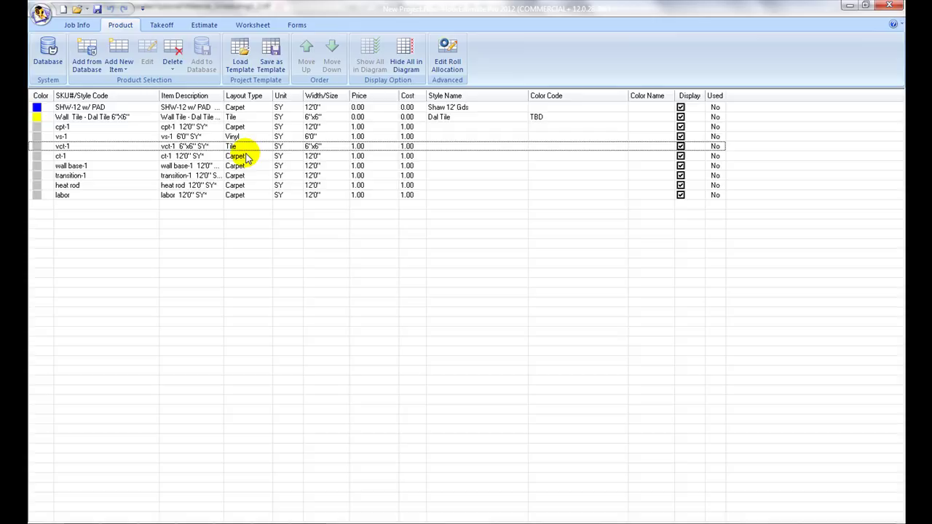
click(246, 156)
click(250, 157)
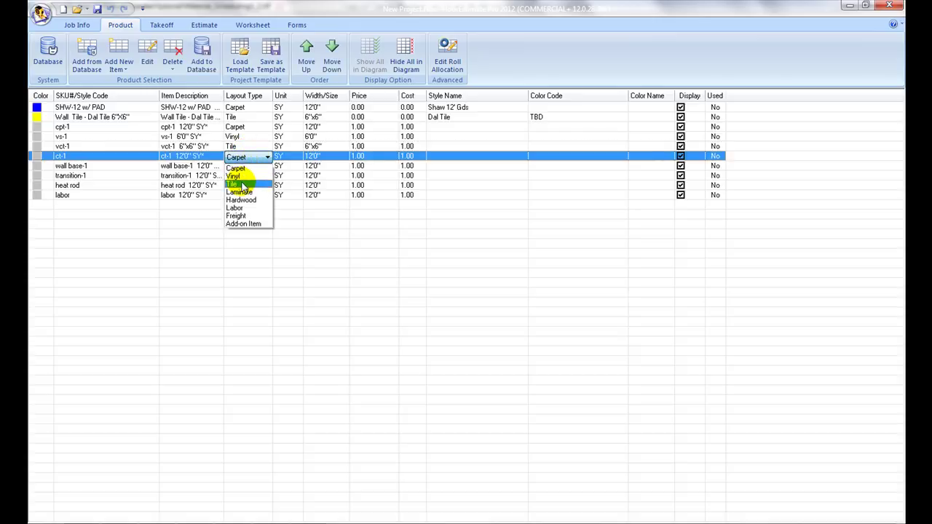
click(243, 185)
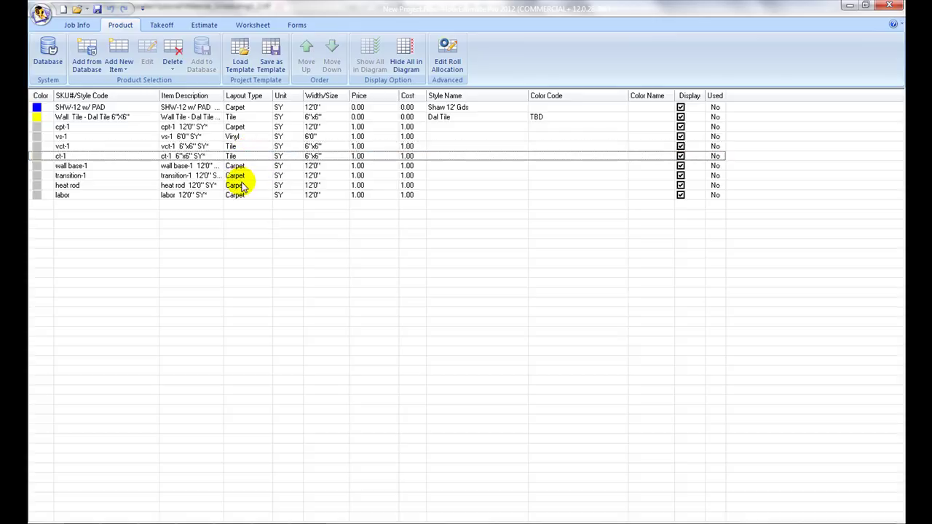
- Set wall base-1 and transition-1 to the Add-on Item layout type
click(246, 167)
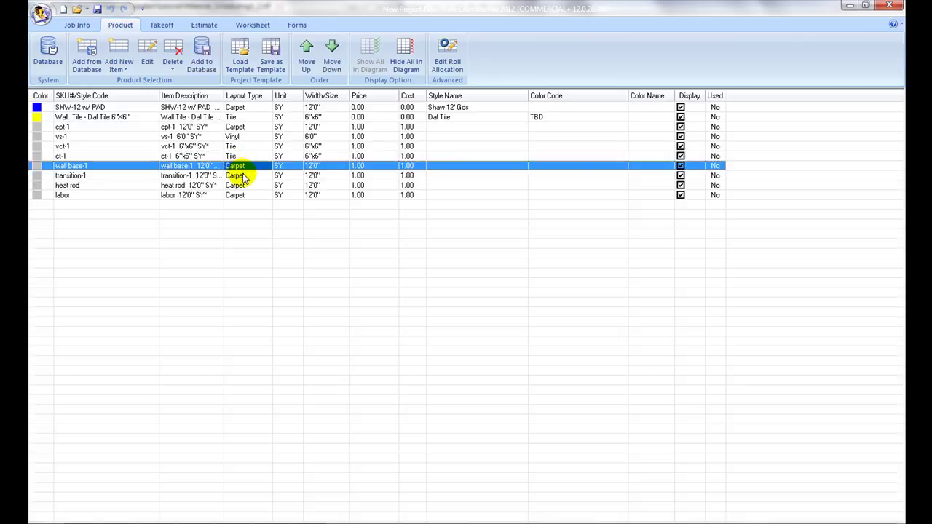
click(244, 177)
click(243, 185)
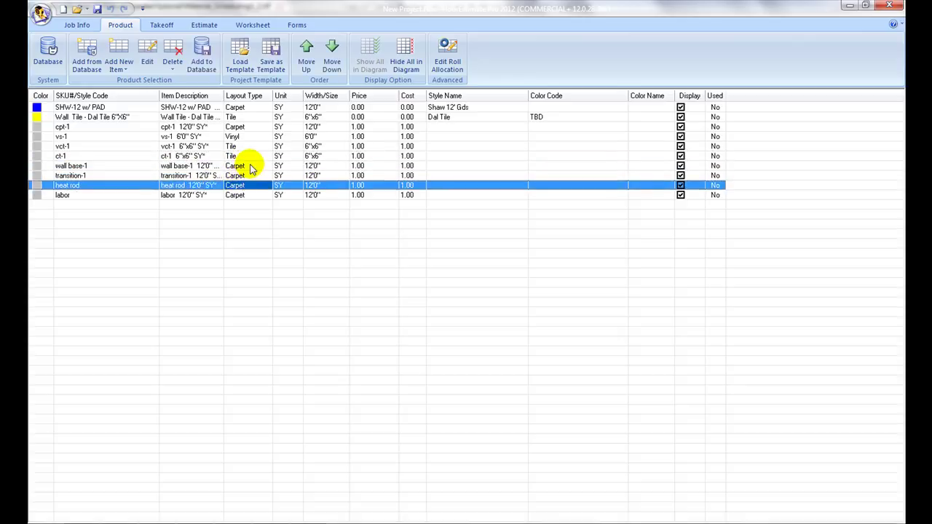
click(250, 167)
click(267, 167)
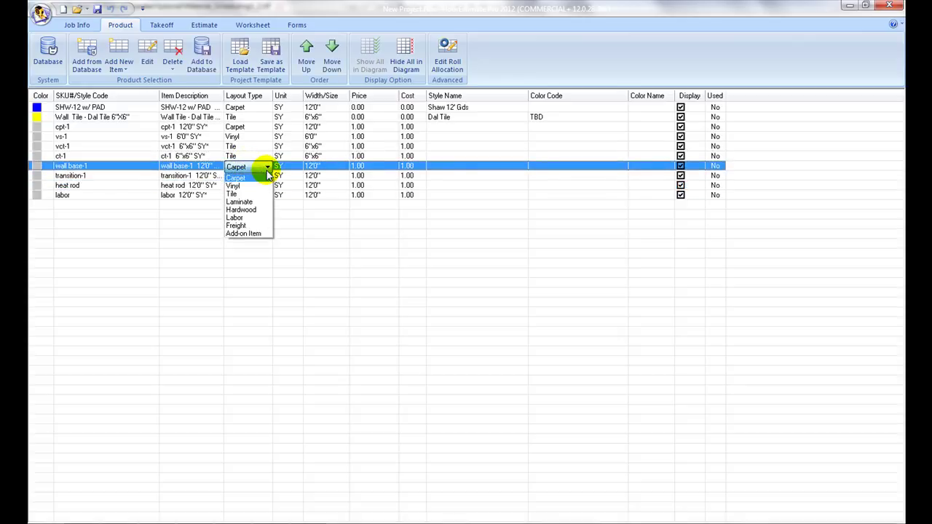
click(243, 234)
click(248, 176)
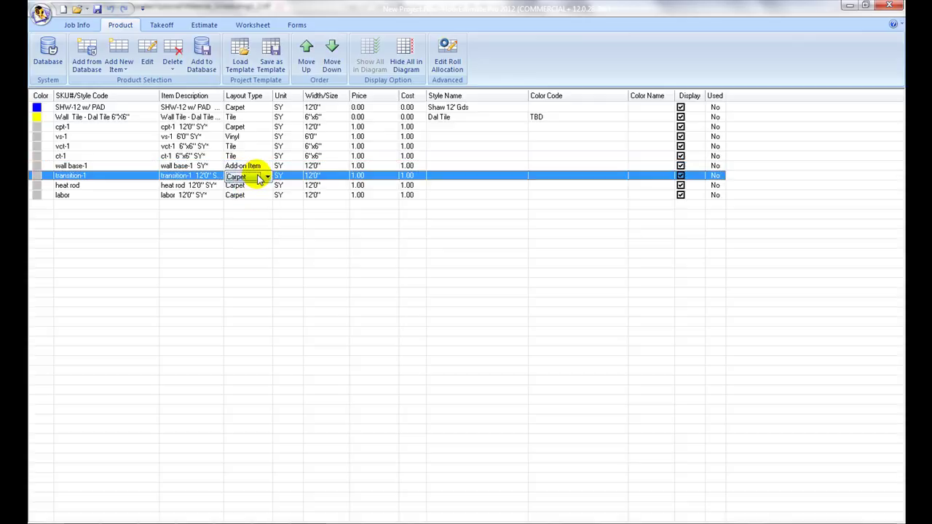
click(267, 177)
click(243, 243)
- Make heat rod an Add-on Item and set labor's layout type to Labor
click(247, 186)
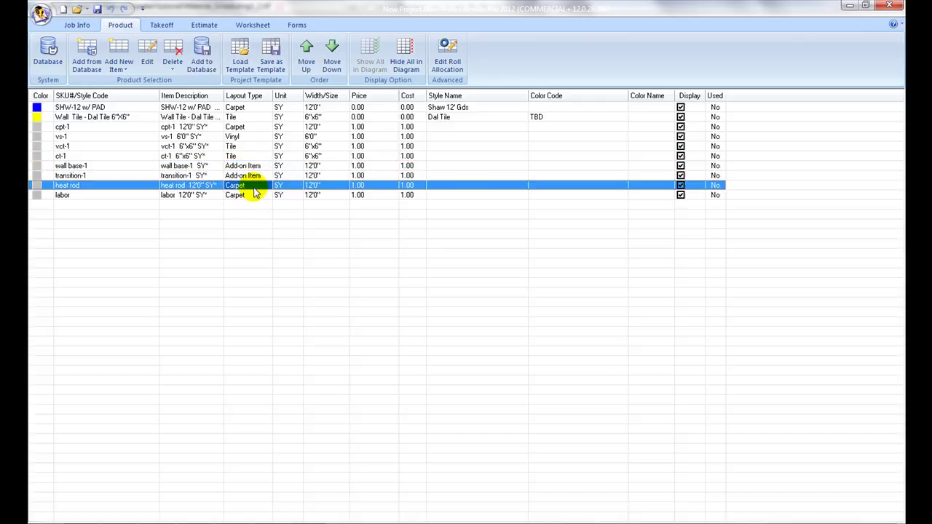
click(251, 188)
click(267, 187)
click(243, 252)
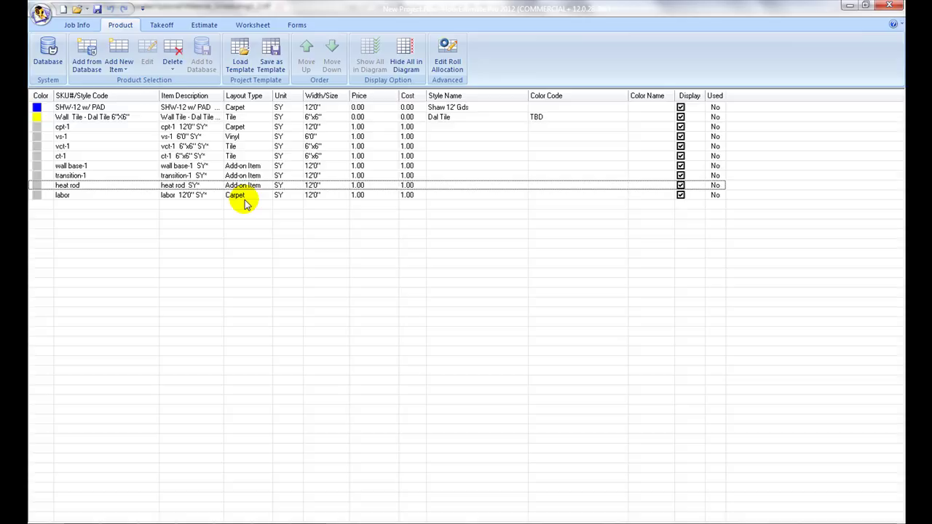
click(245, 198)
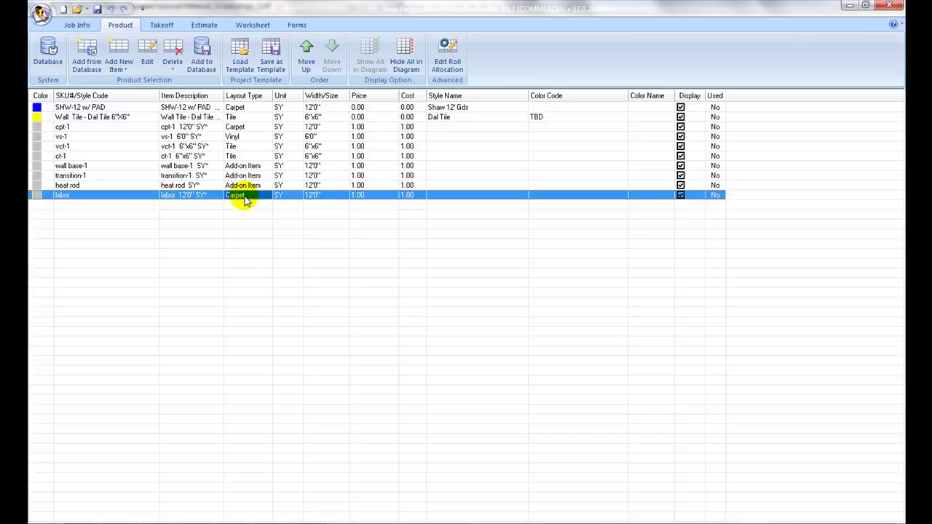
click(246, 198)
click(267, 197)
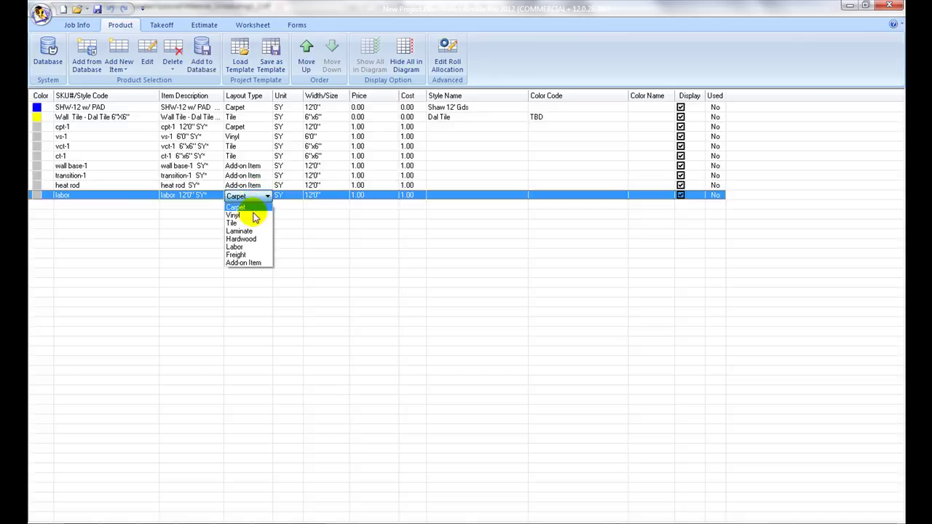
click(240, 248)
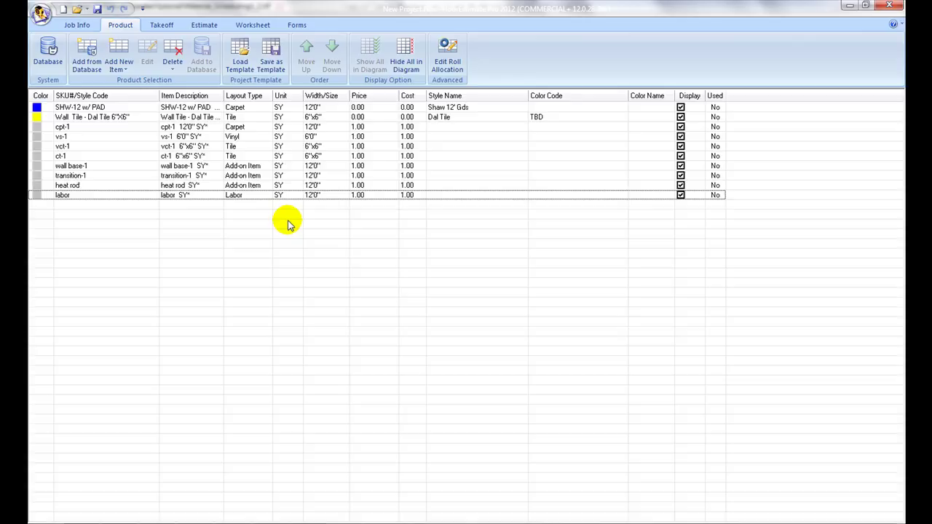
- Set the unit to SF for the Dal Tile wall tile, vct-1 and ct-1
click(286, 119)
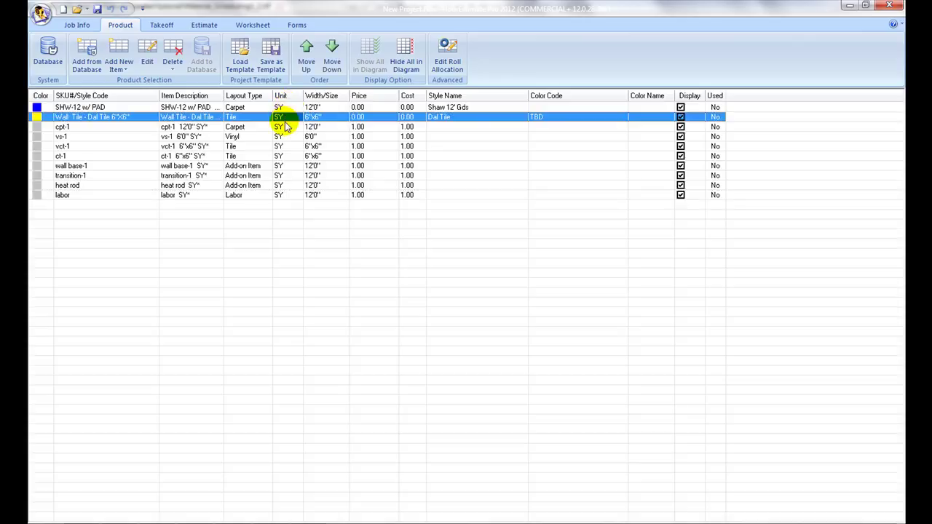
click(291, 120)
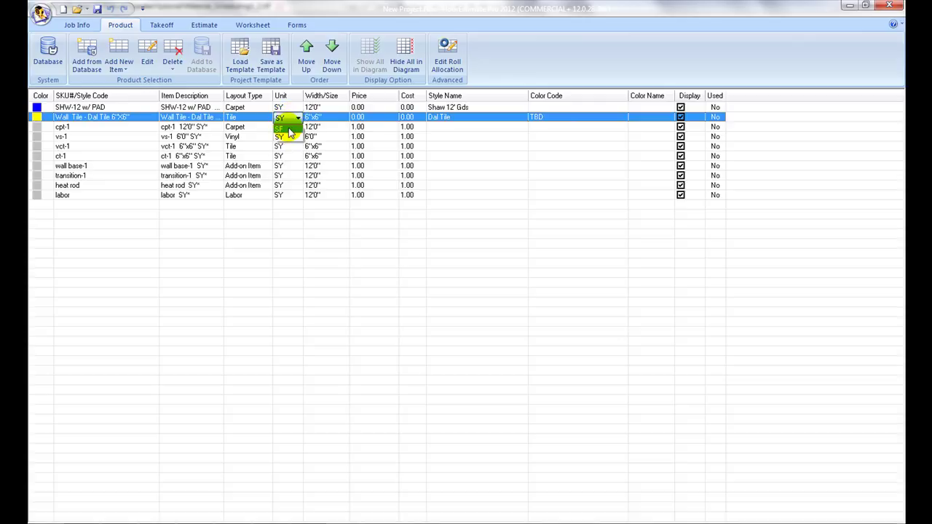
click(289, 131)
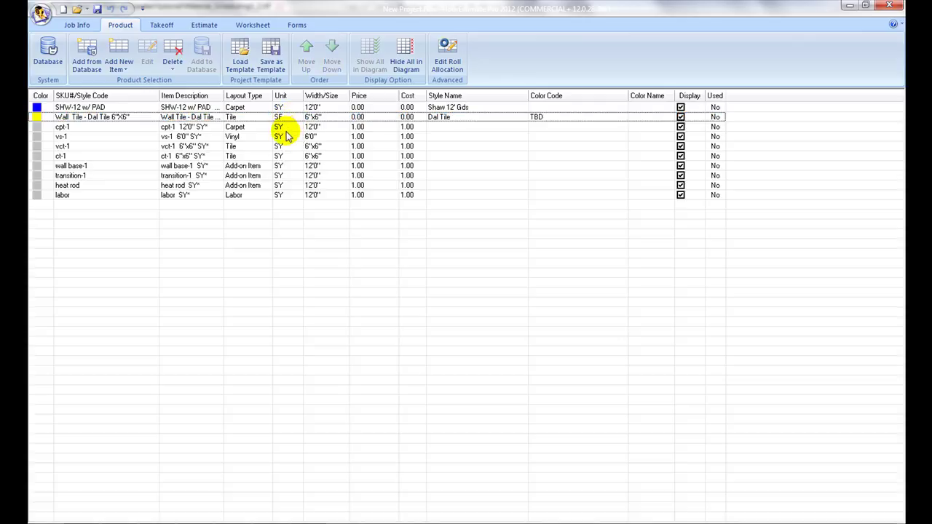
click(290, 148)
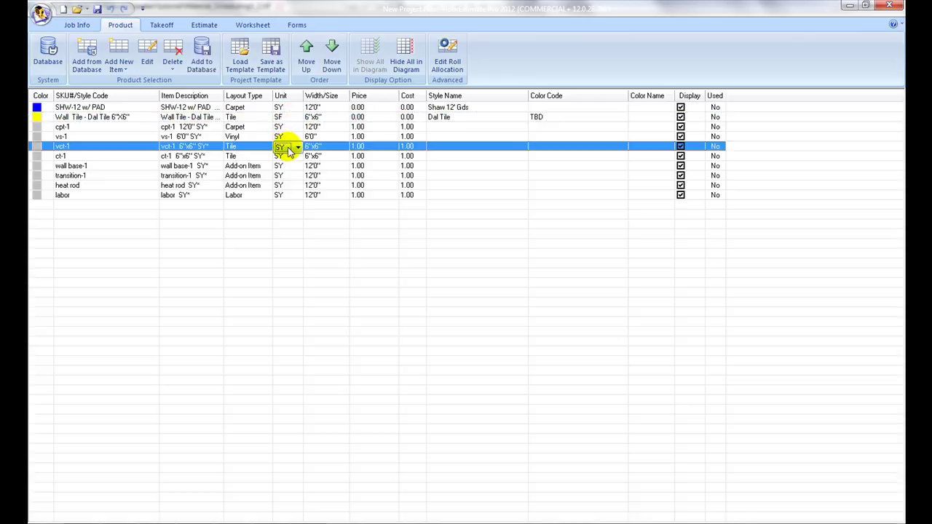
click(295, 148)
click(284, 160)
click(282, 159)
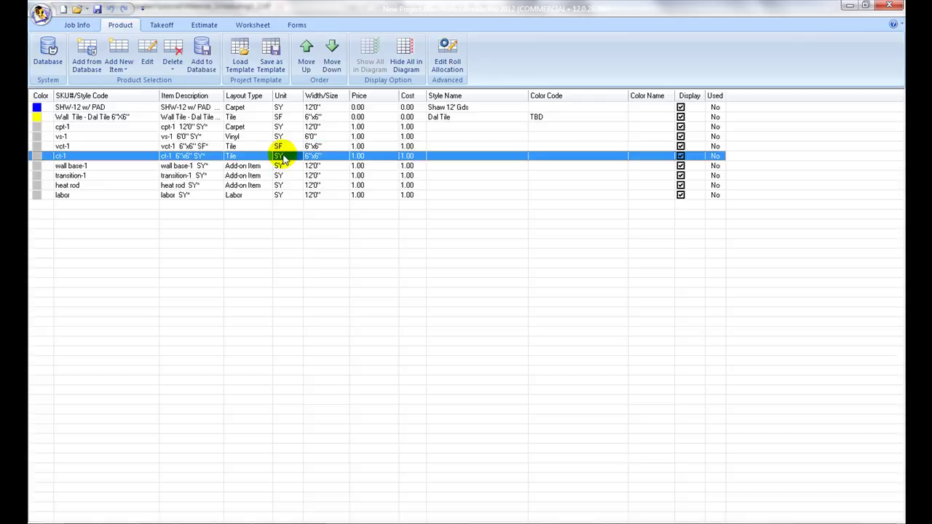
click(286, 157)
click(284, 167)
- Set the unit to LF for wall base-1 and transition-1
click(284, 166)
click(291, 166)
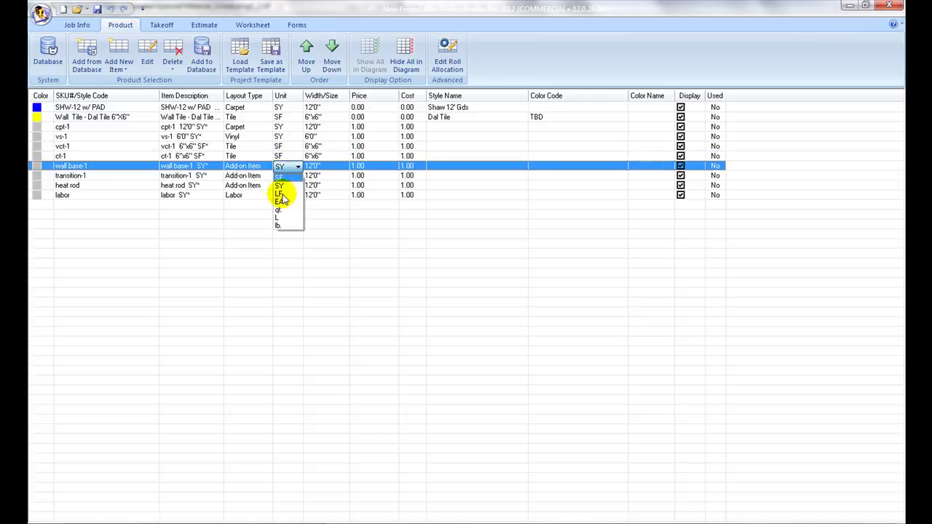
click(286, 179)
click(284, 177)
click(284, 177)
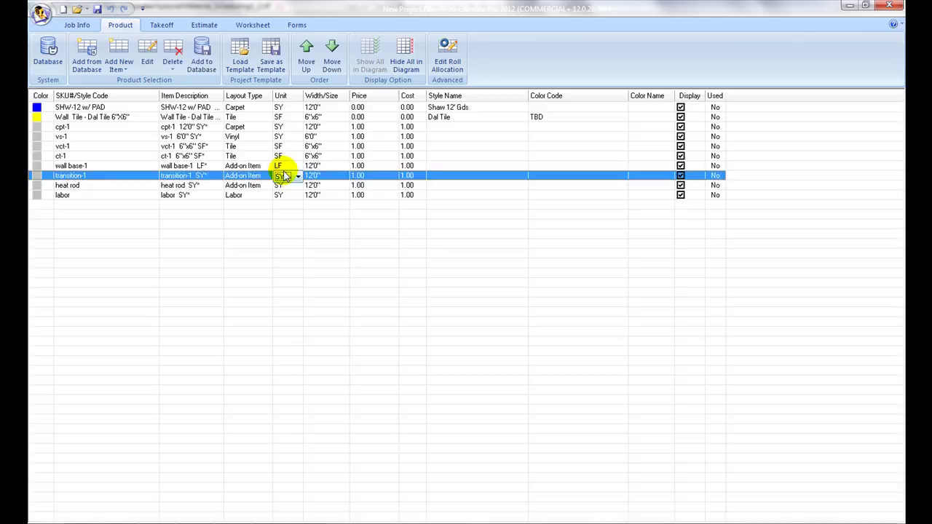
click(283, 176)
click(280, 204)
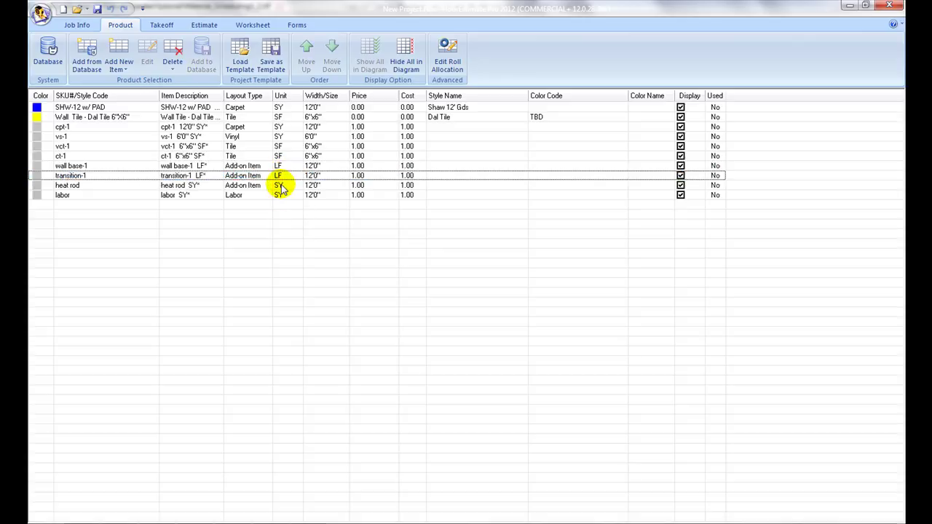
- Set heat rod's unit to LF and labor's unit to EA
click(278, 185)
click(279, 186)
click(296, 186)
click(284, 211)
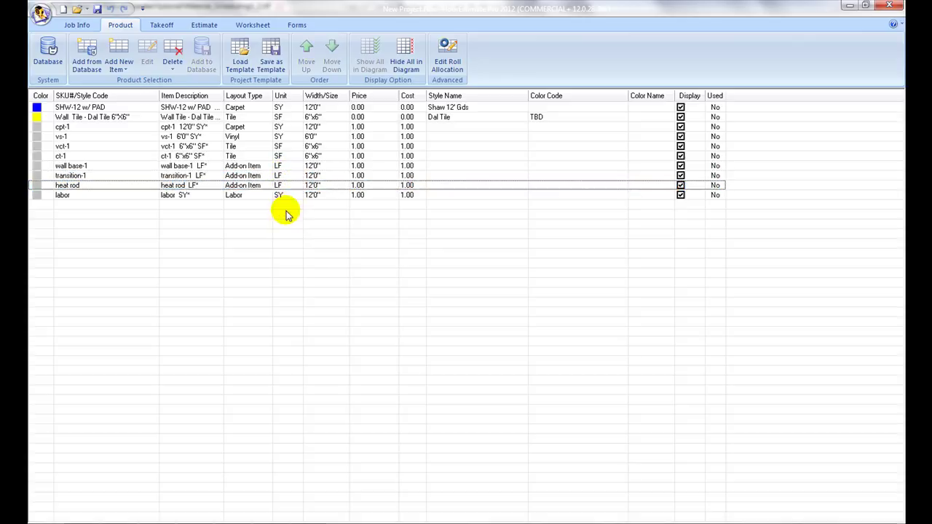
click(284, 195)
click(290, 197)
click(297, 196)
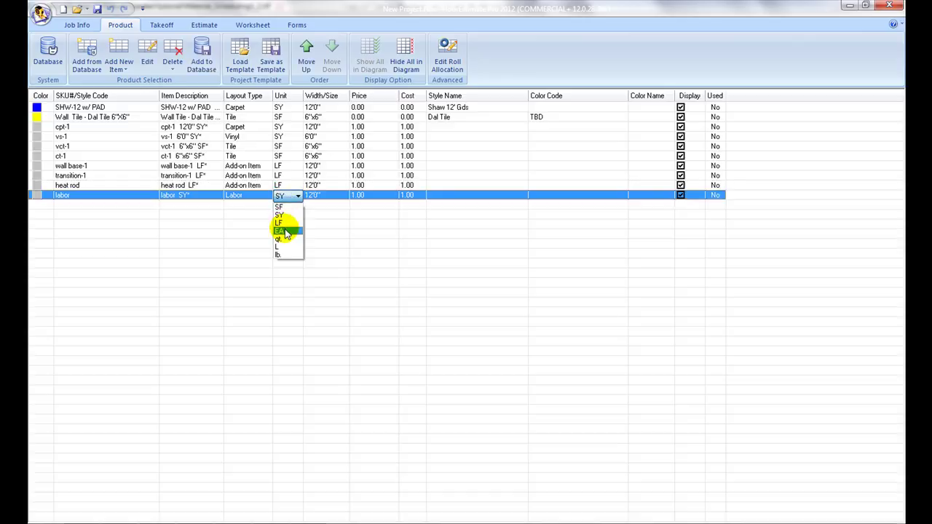
click(288, 232)
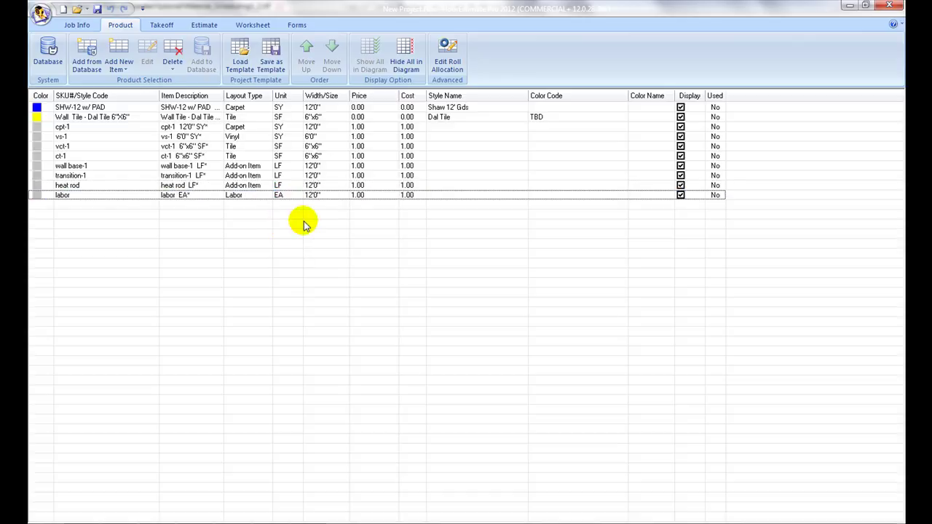
- Choose 18"x18" as the Dal Tile wall tile's size
click(326, 120)
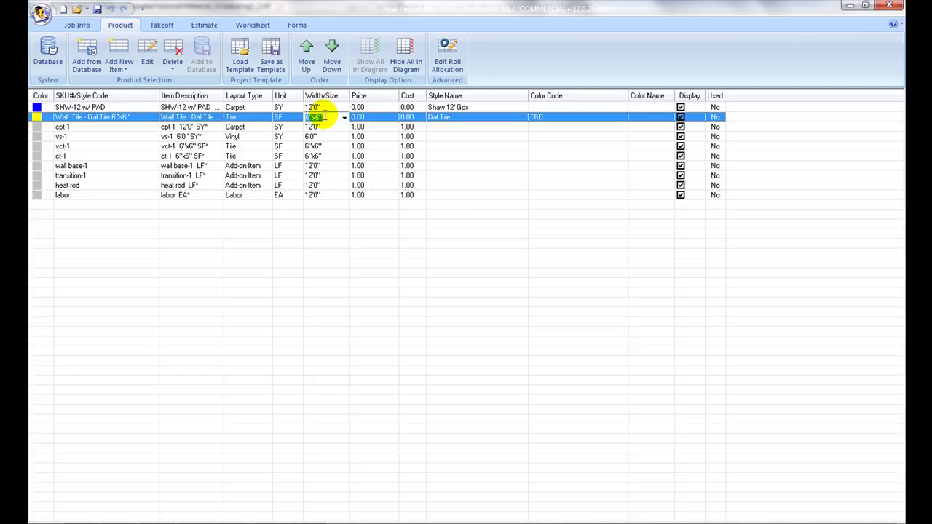
click(344, 117)
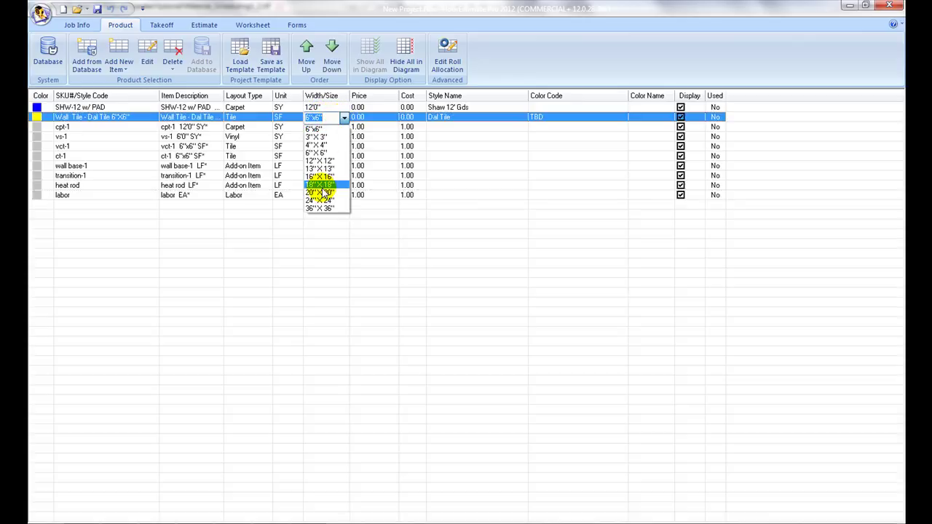
click(321, 184)
- Enter 18"x18" as vct-1's size and bring up ct-1's size choices
click(313, 146)
click(313, 147)
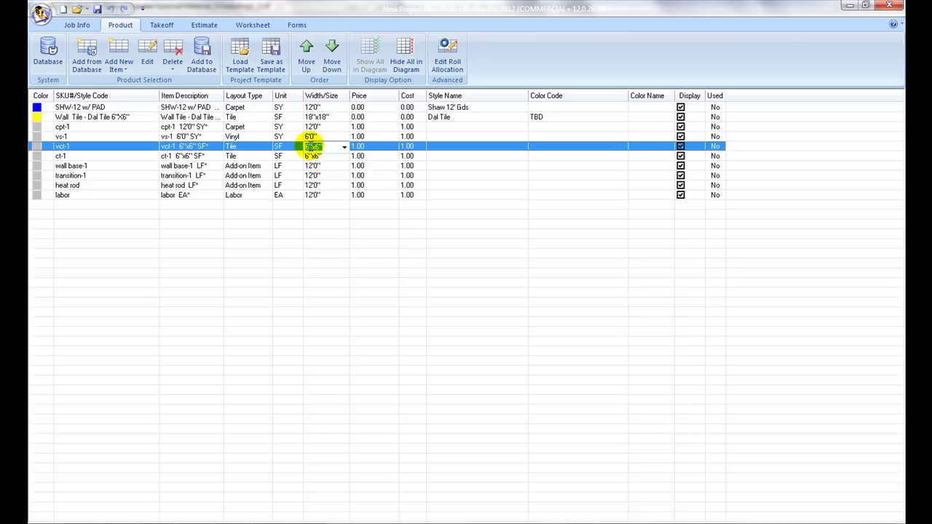
text(1)
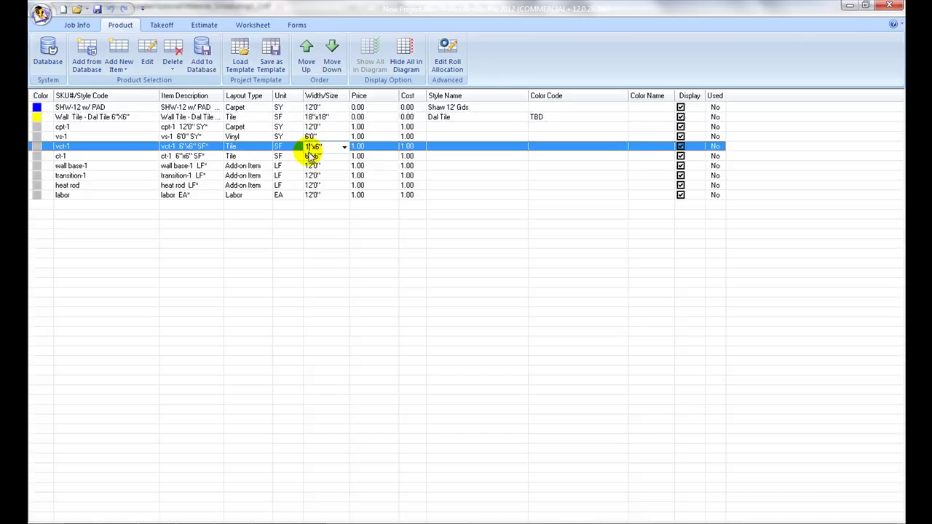
text(8"x)
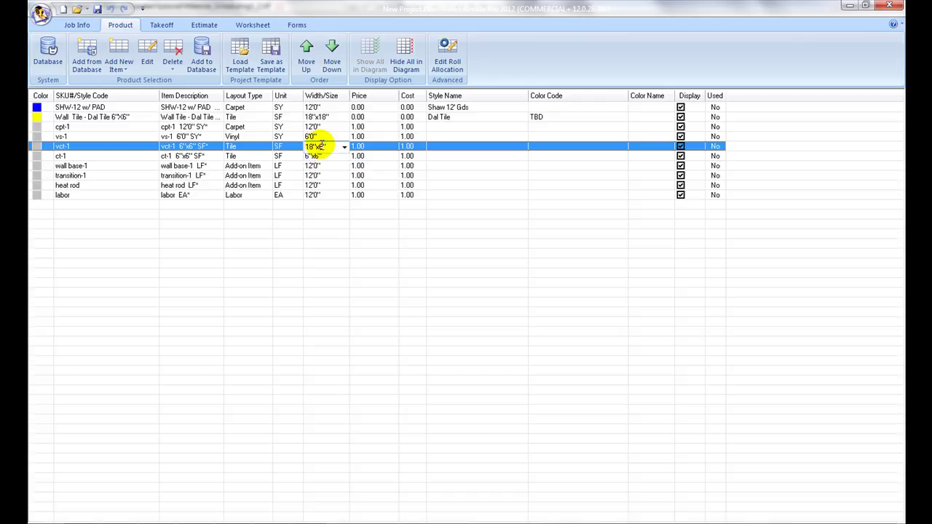
text(18)
click(325, 158)
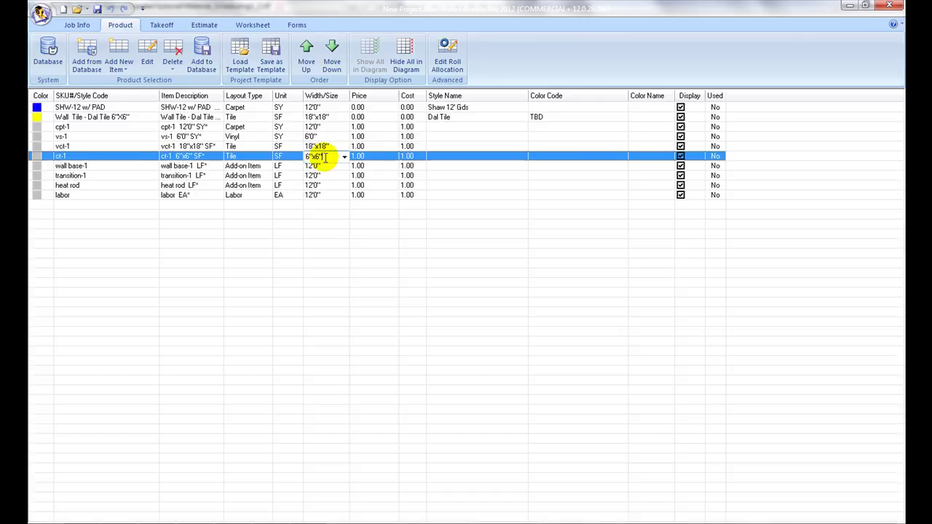
click(343, 156)
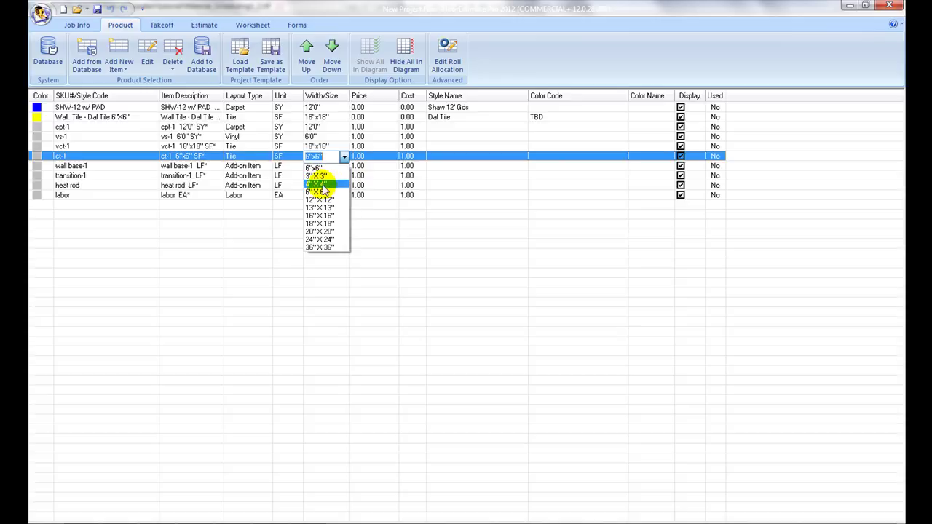
- Make ct-1 4"x4", then color cpt-1 pink and vs-1 green
click(323, 183)
click(36, 128)
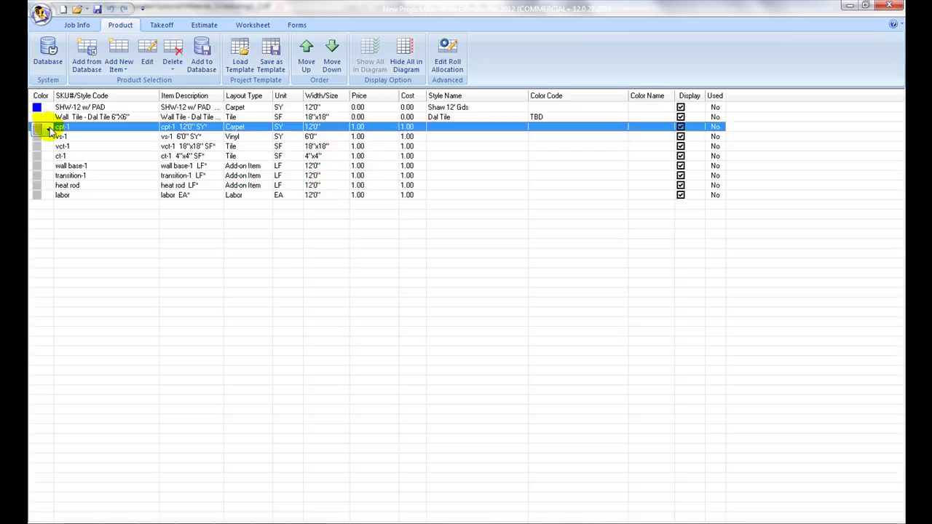
click(42, 129)
click(37, 170)
click(36, 138)
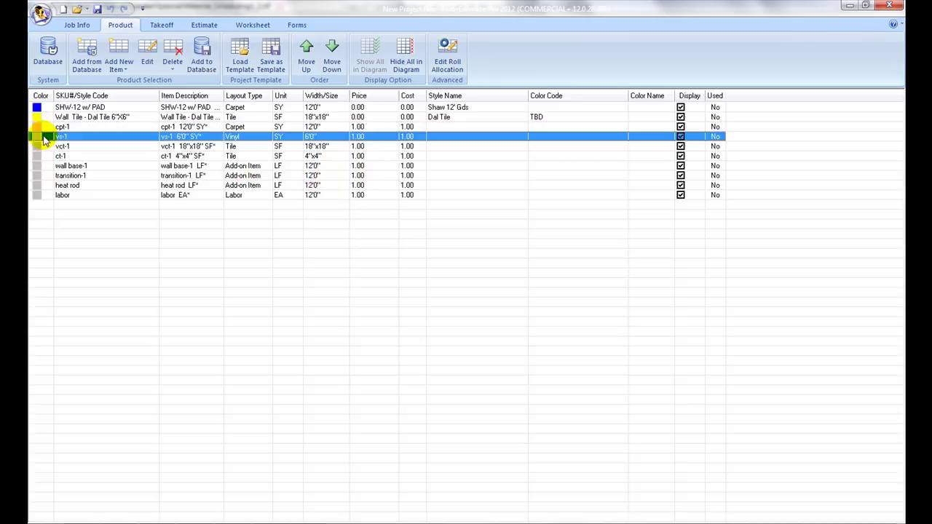
click(43, 138)
click(37, 186)
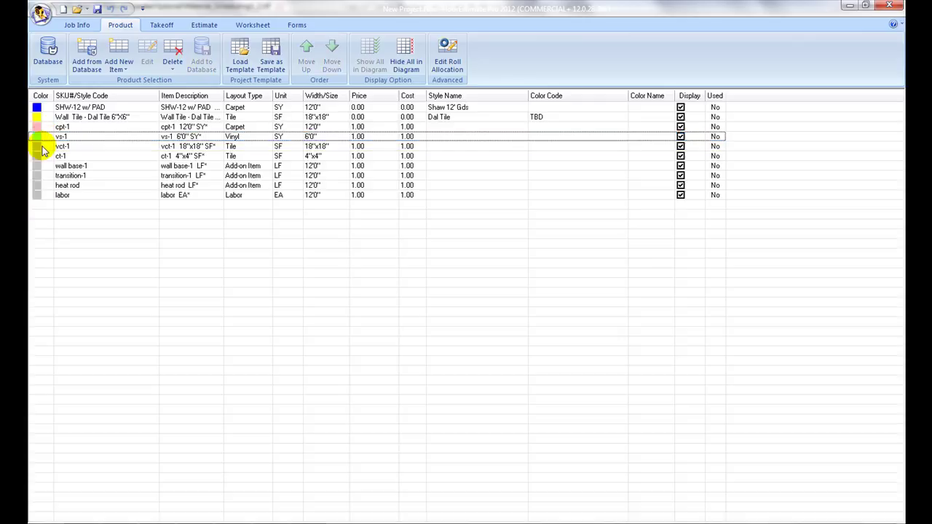
- Give vct-1 a new display color, ct-1 teal and wall base-1 orange
click(36, 147)
click(48, 148)
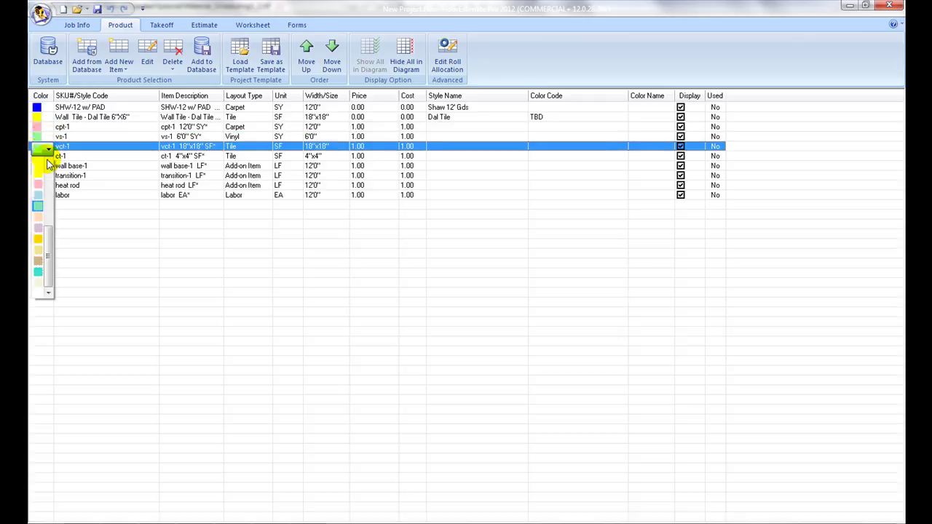
click(37, 236)
click(41, 158)
click(46, 160)
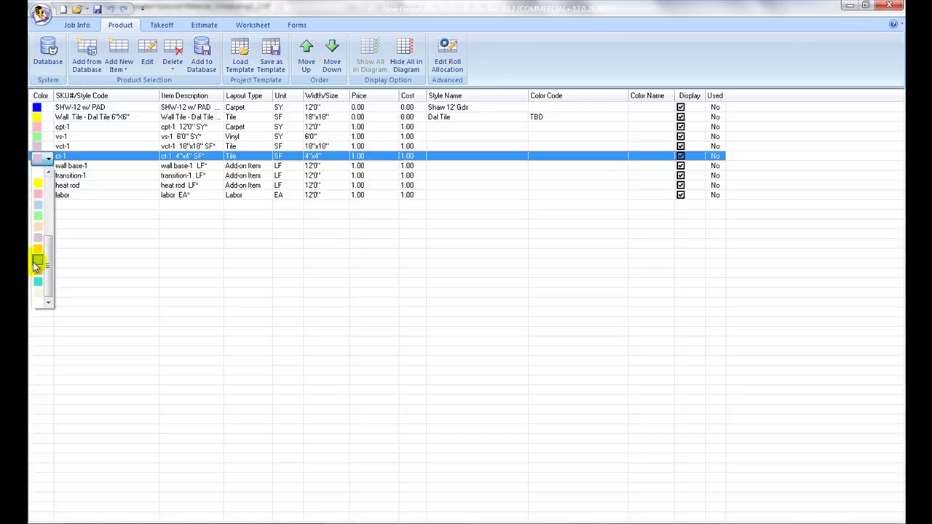
click(37, 276)
click(38, 167)
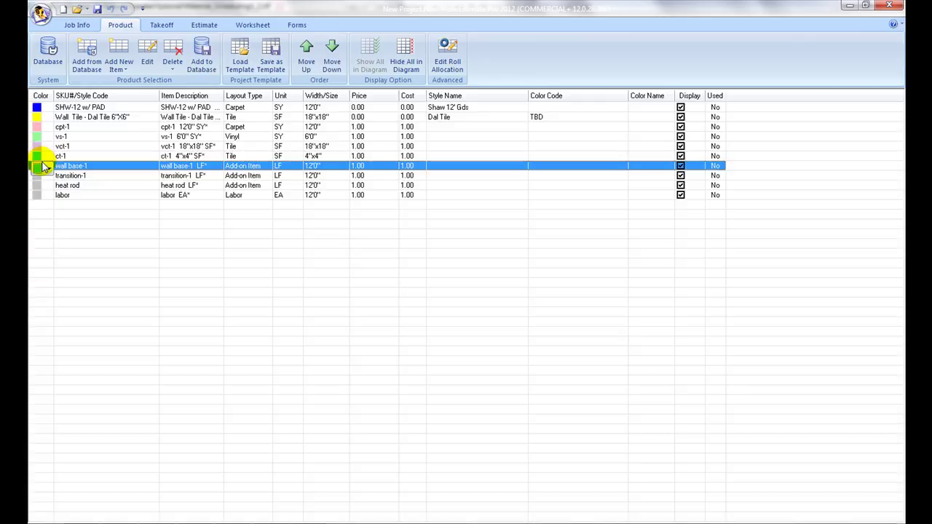
click(46, 168)
click(38, 184)
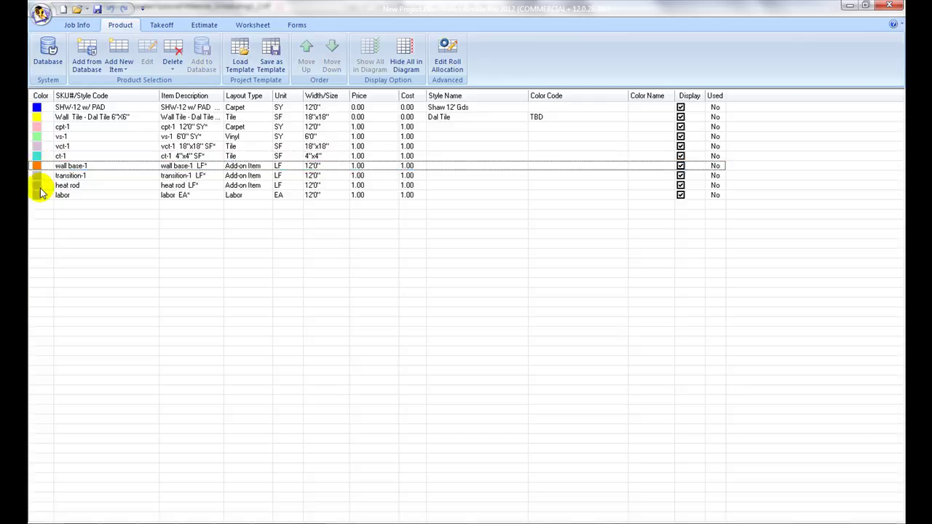
- Color transition-1 cyan, heat rod pink and labor green
click(41, 177)
click(46, 178)
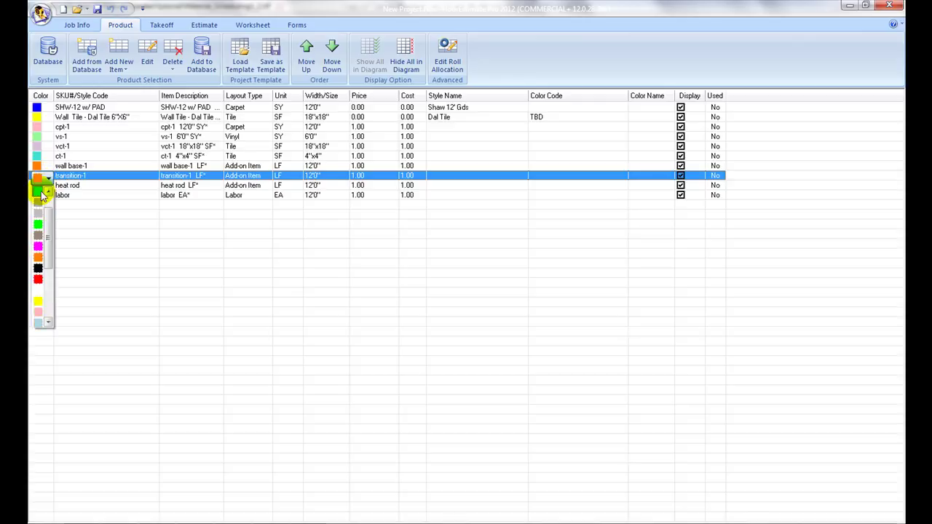
click(40, 190)
click(40, 188)
click(46, 187)
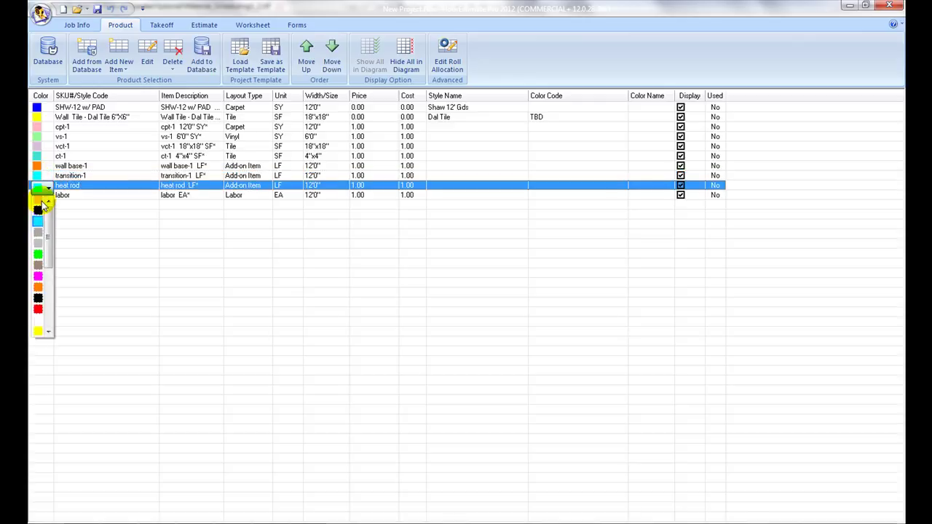
click(40, 199)
click(41, 196)
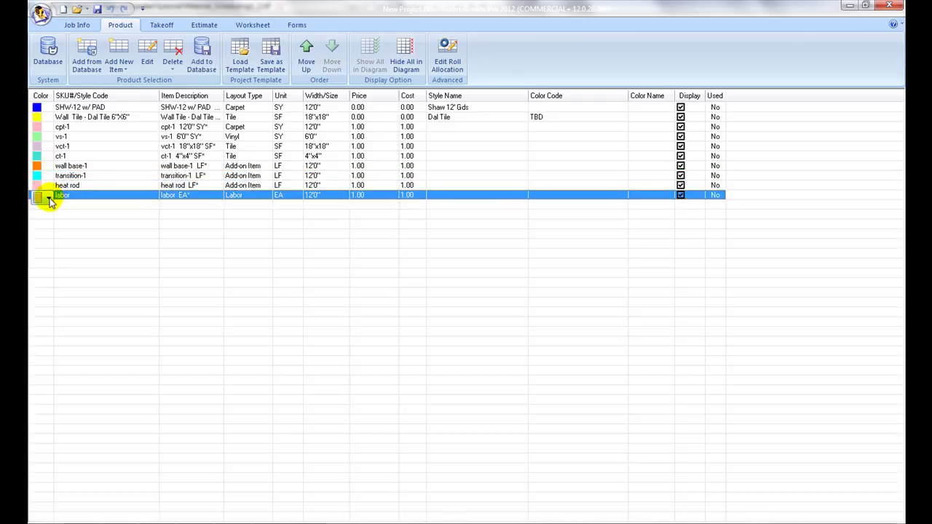
click(47, 197)
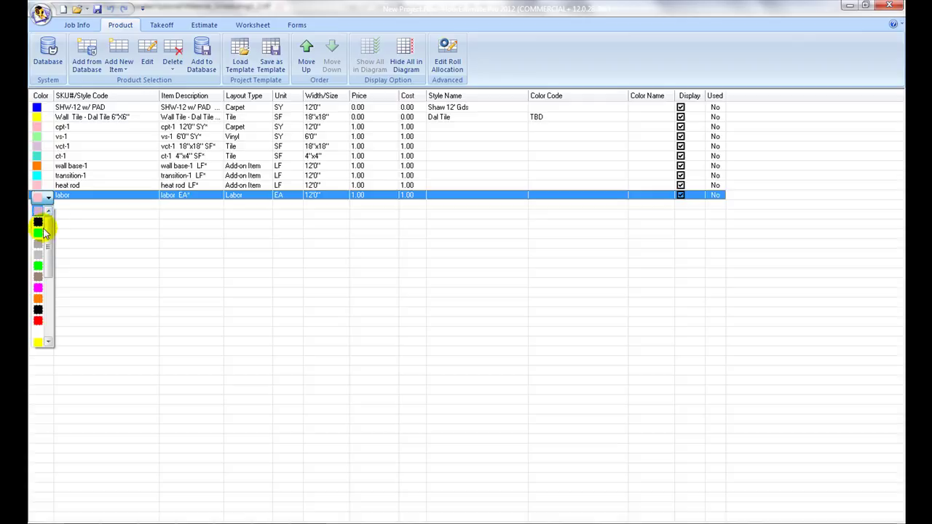
click(37, 266)
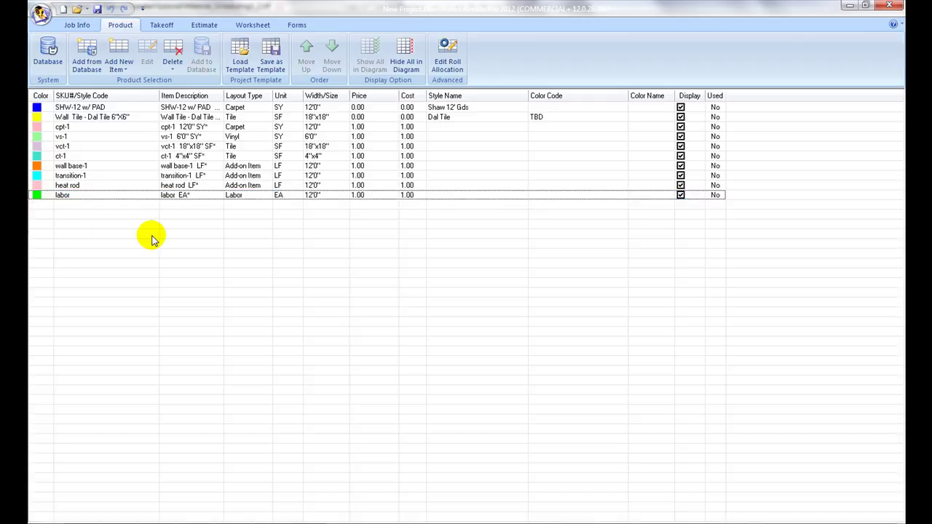
- Enter 1 in the Price and Cost cells of the SHW-12 w/ PAD and Wall Tile rows
click(357, 108)
click(355, 107)
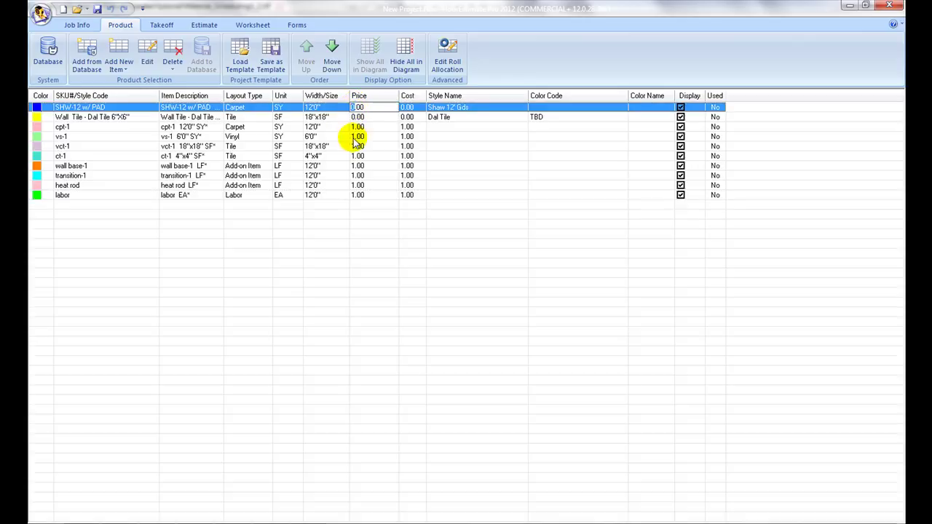
click(406, 107)
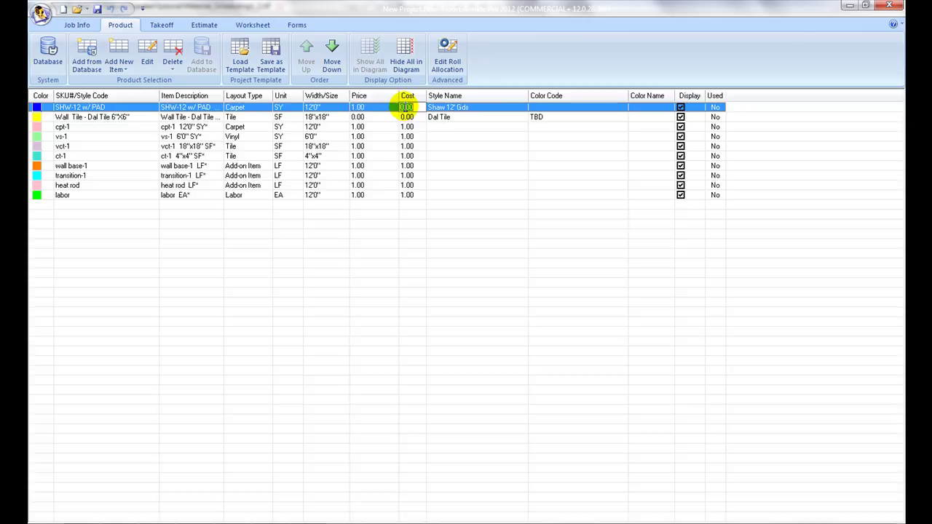
text(1)
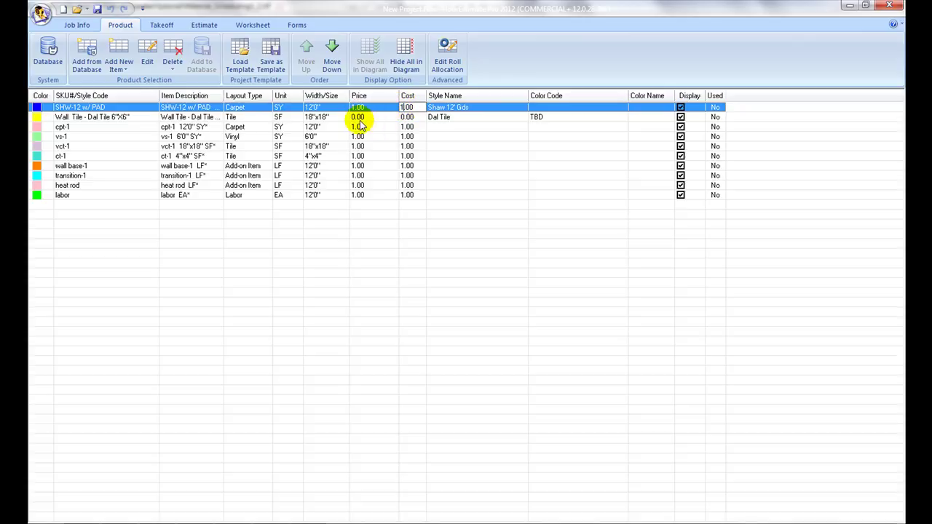
click(357, 117)
text(1)
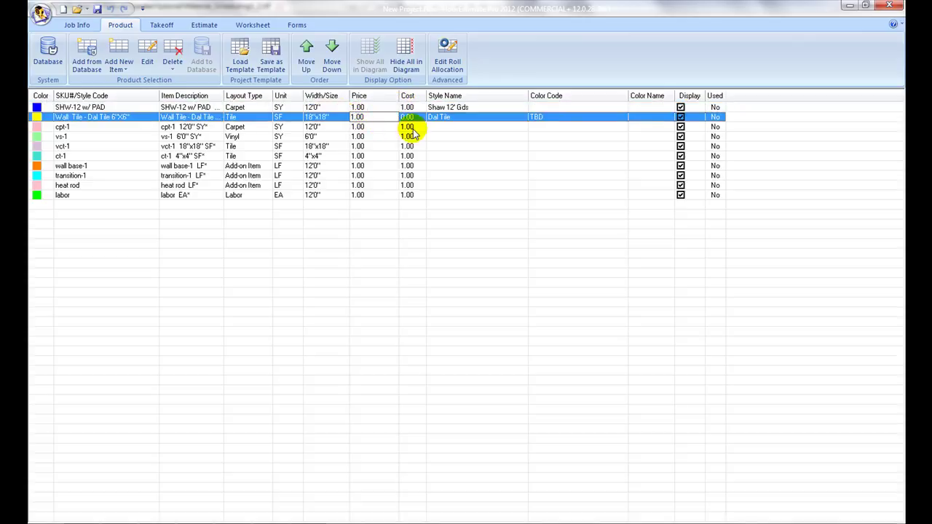
click(407, 117)
text(1)
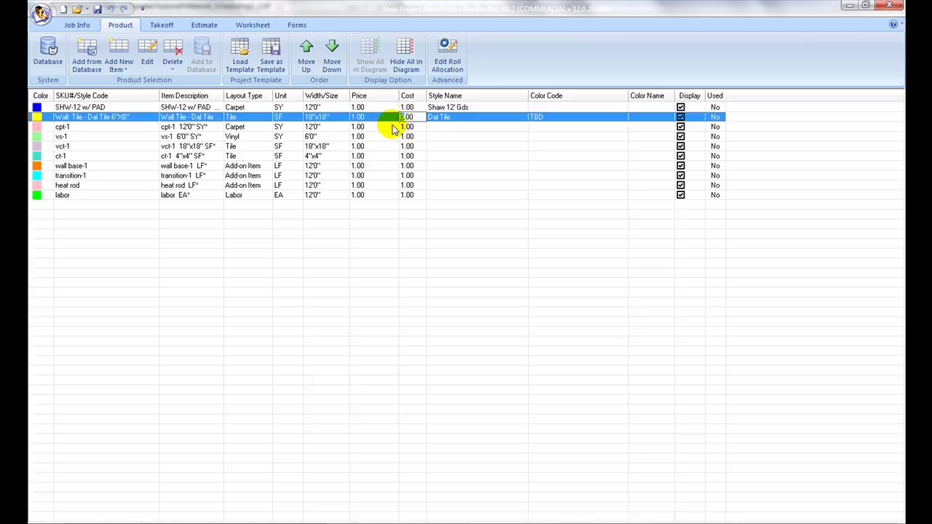
click(438, 165)
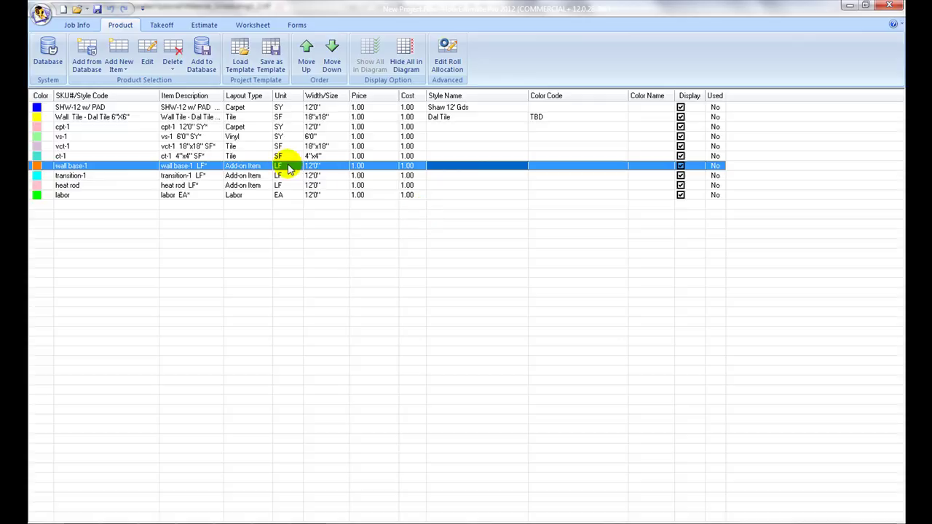
right_click(288, 166)
click(329, 187)
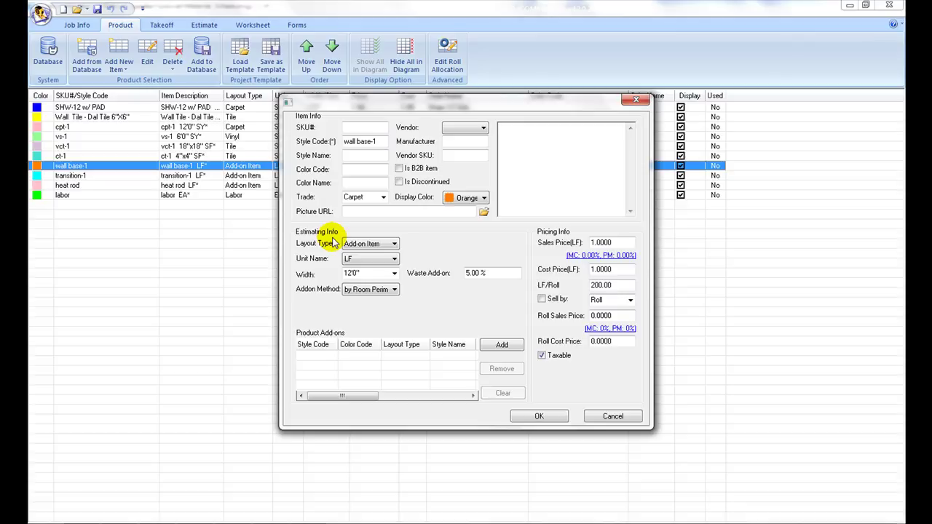
click(610, 416)
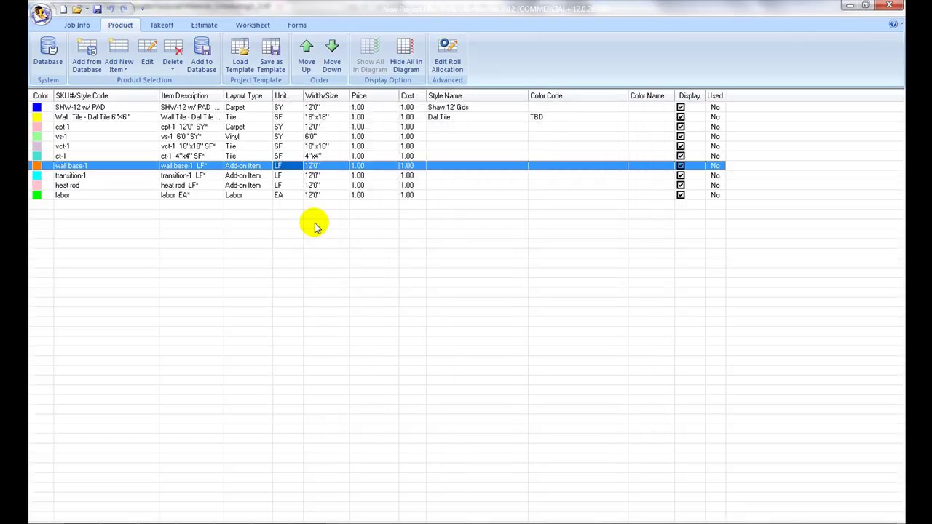
click(146, 60)
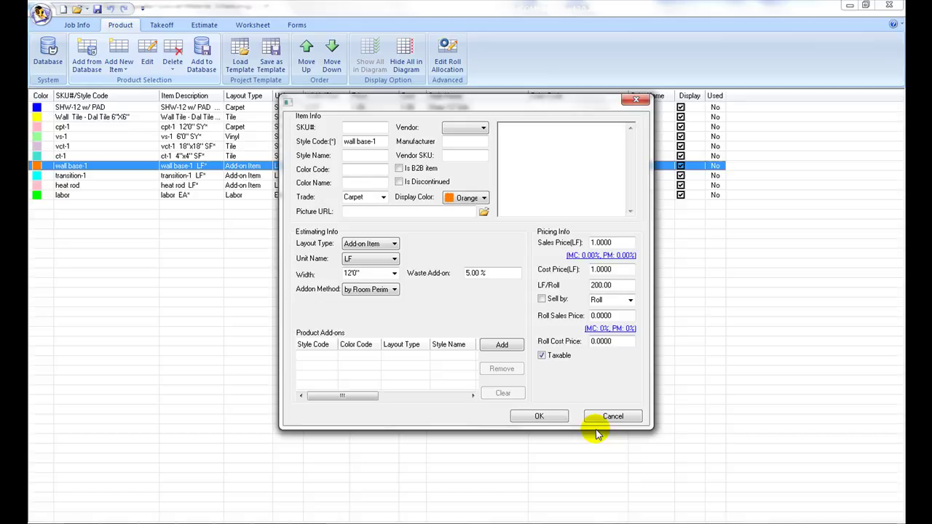
click(539, 416)
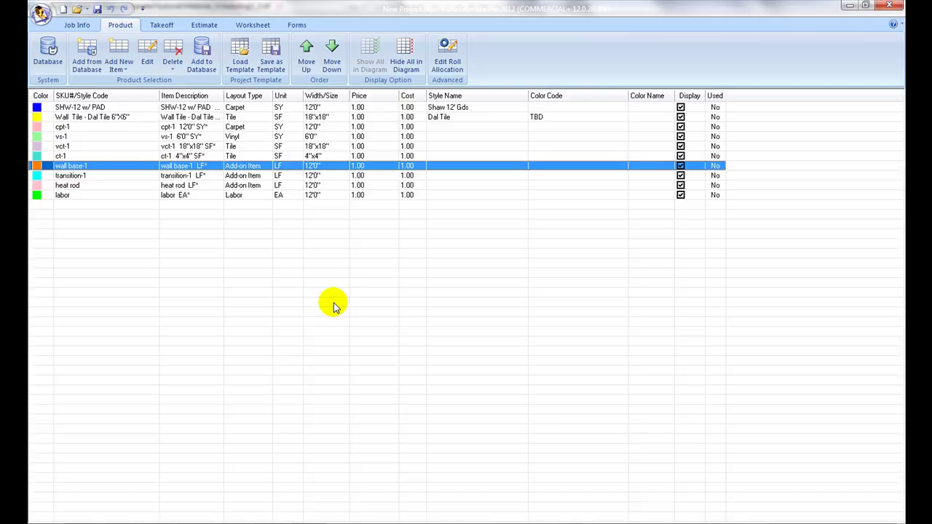
key(Up)
key(Up)
key(Up)
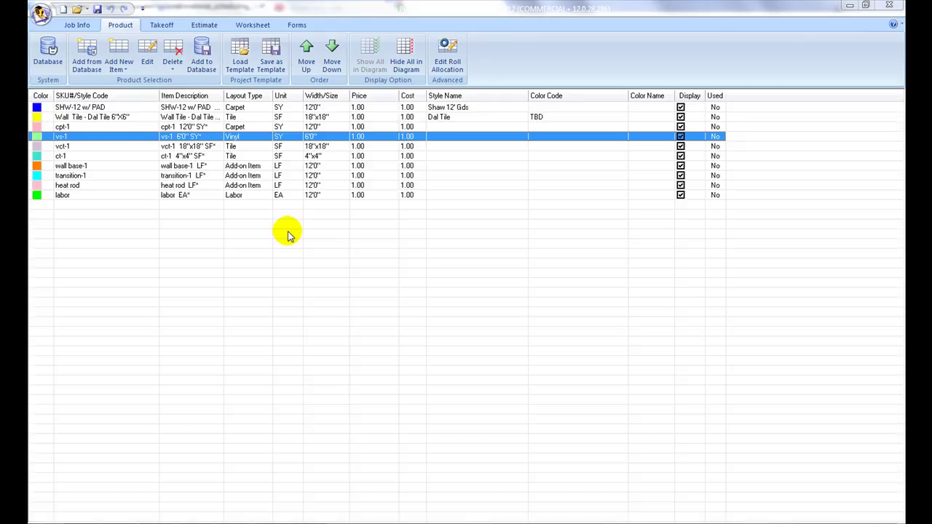
click(92, 166)
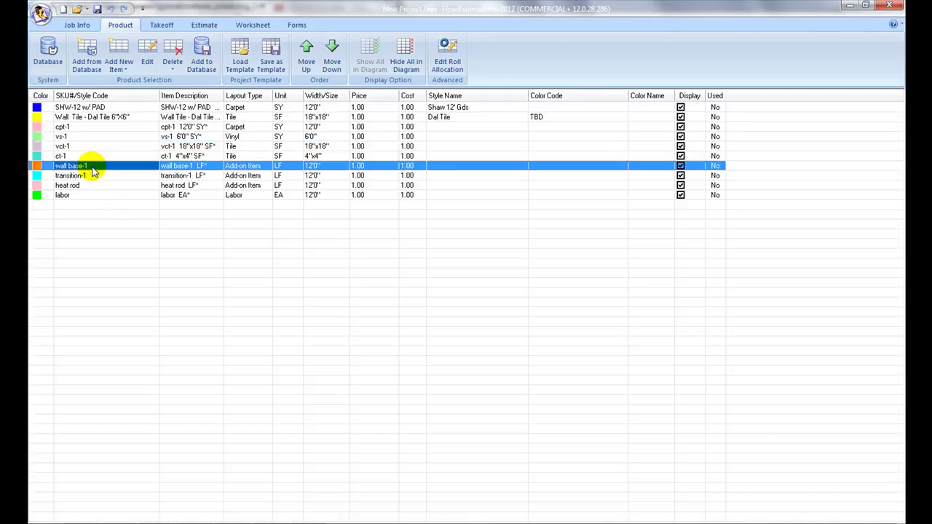
click(92, 126)
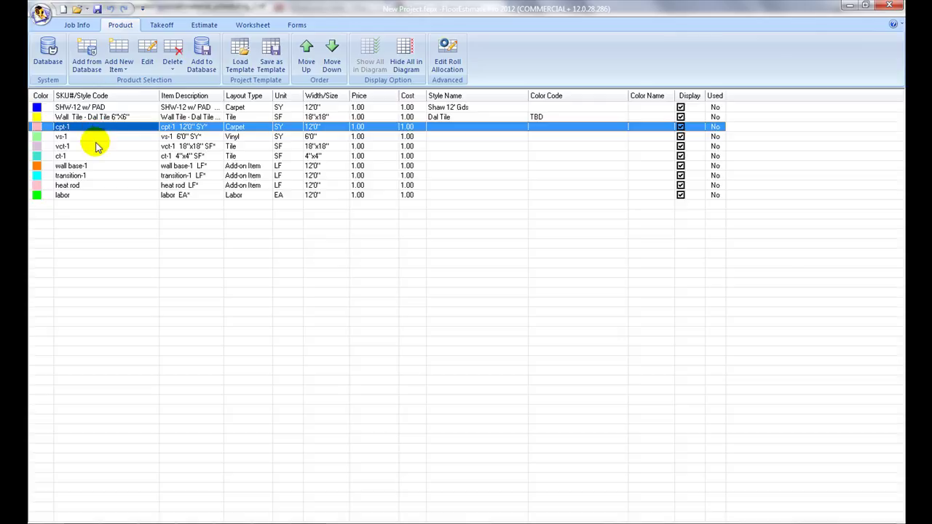
click(86, 185)
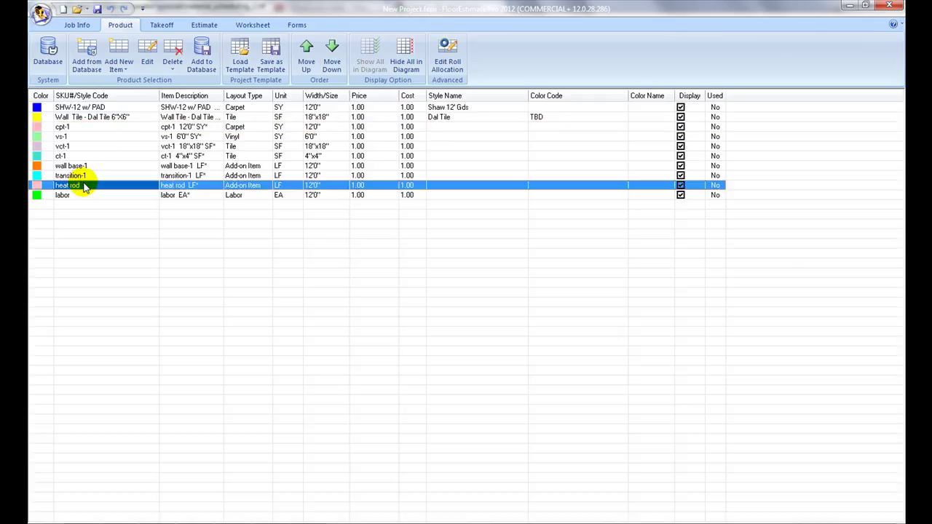
click(89, 138)
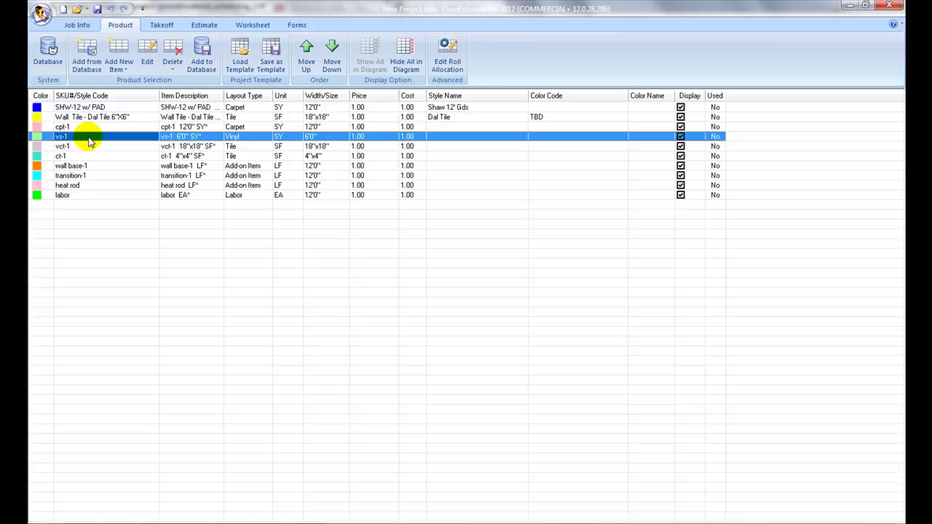
- Add 'heat rod LF*' as a product add-on to the vs-1 sheet vinyl item and save it
click(146, 60)
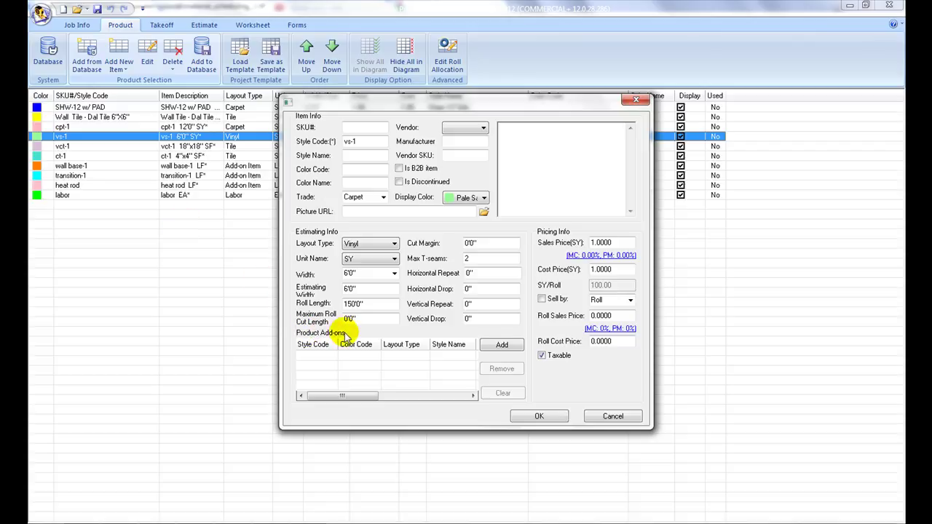
click(497, 346)
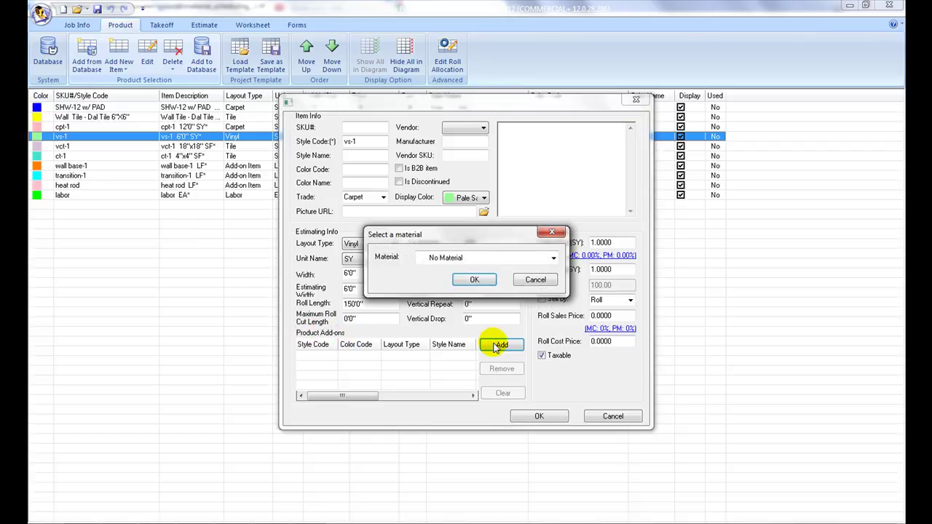
click(554, 258)
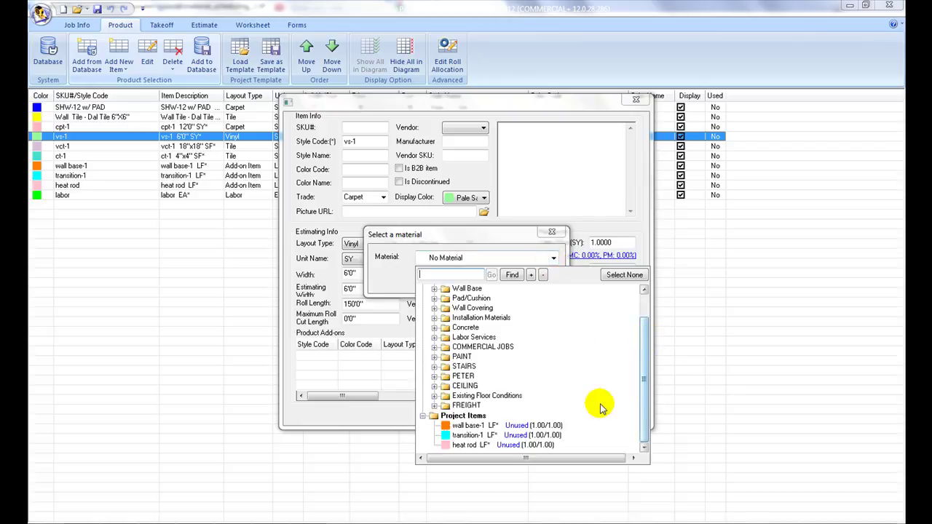
click(470, 445)
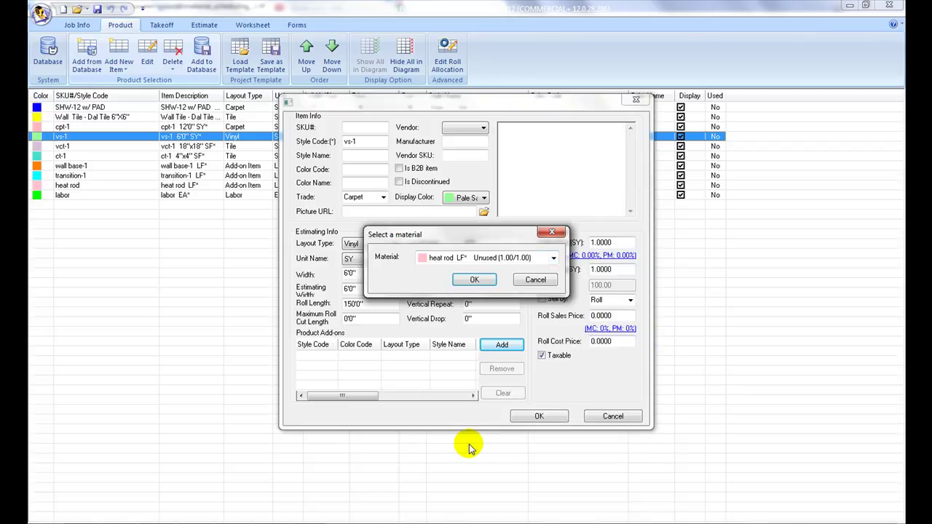
click(474, 280)
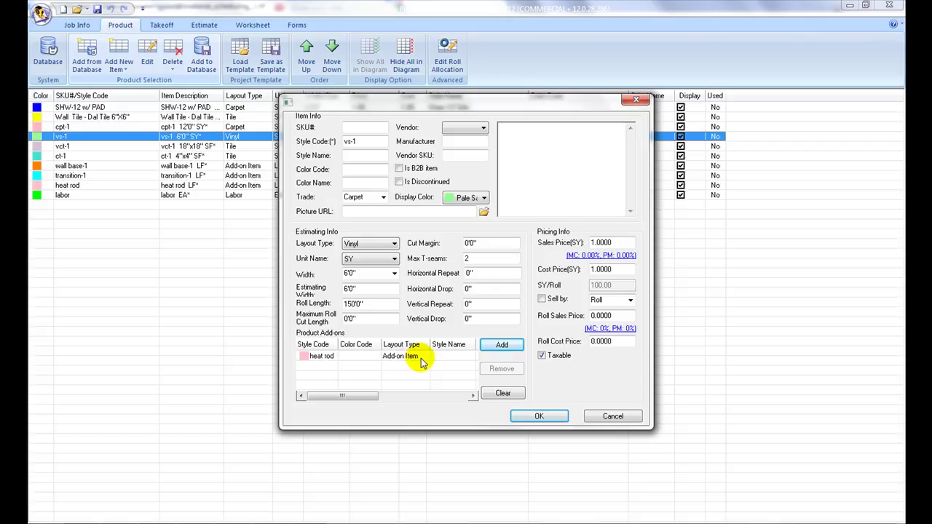
click(539, 416)
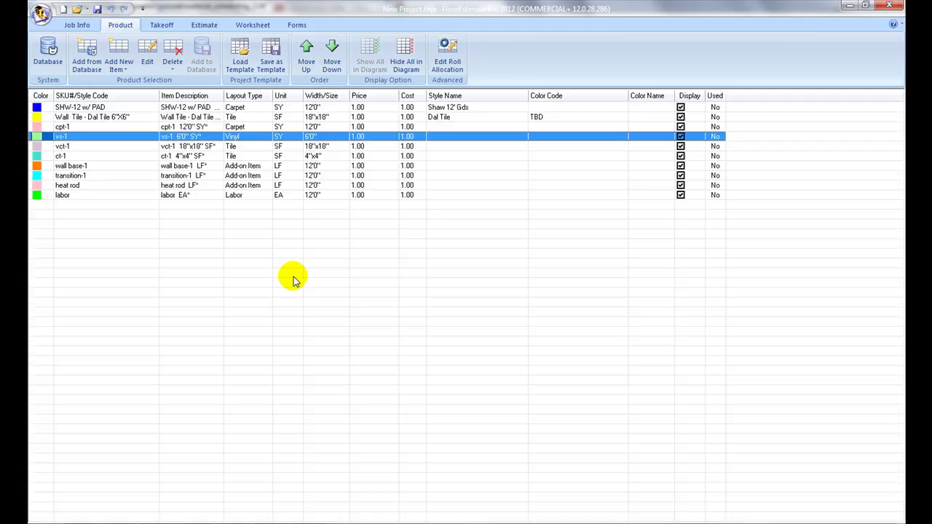
click(174, 44)
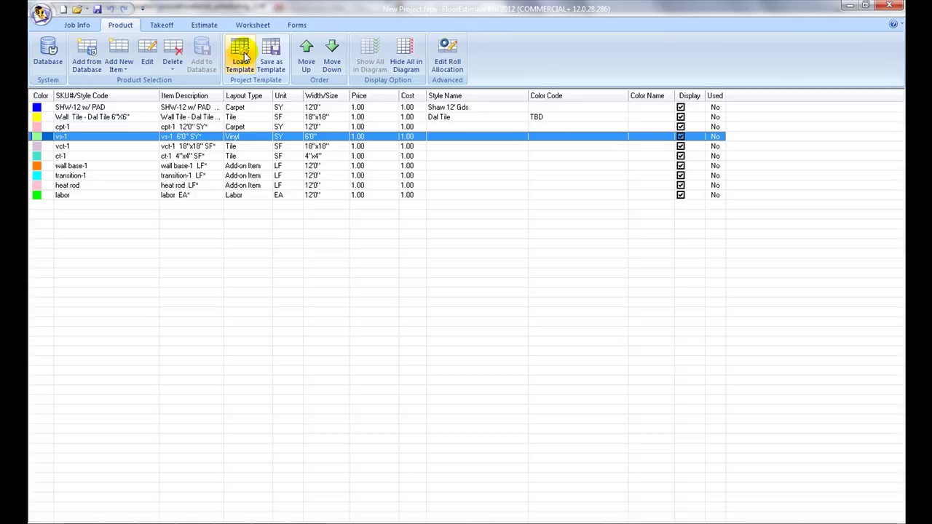
- Switch to the Takeoff tab to list the ten project items beside the floor grid
click(163, 27)
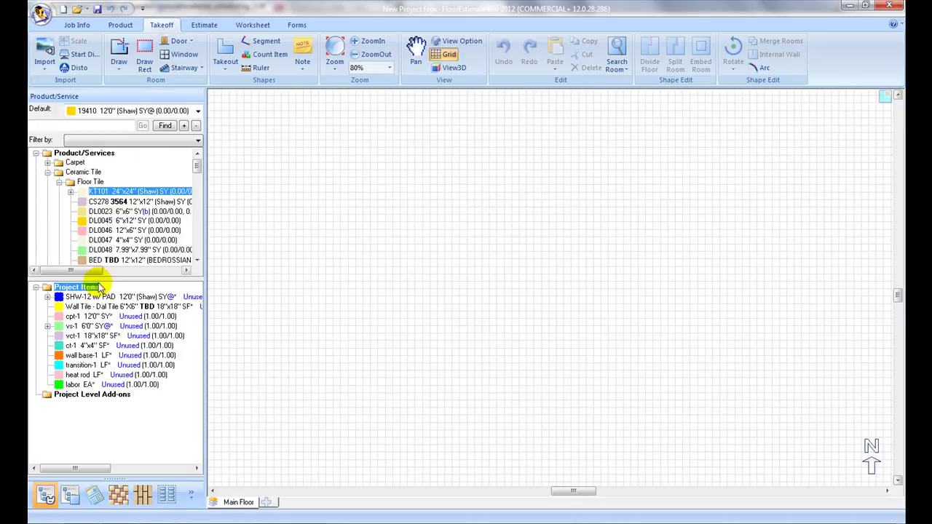